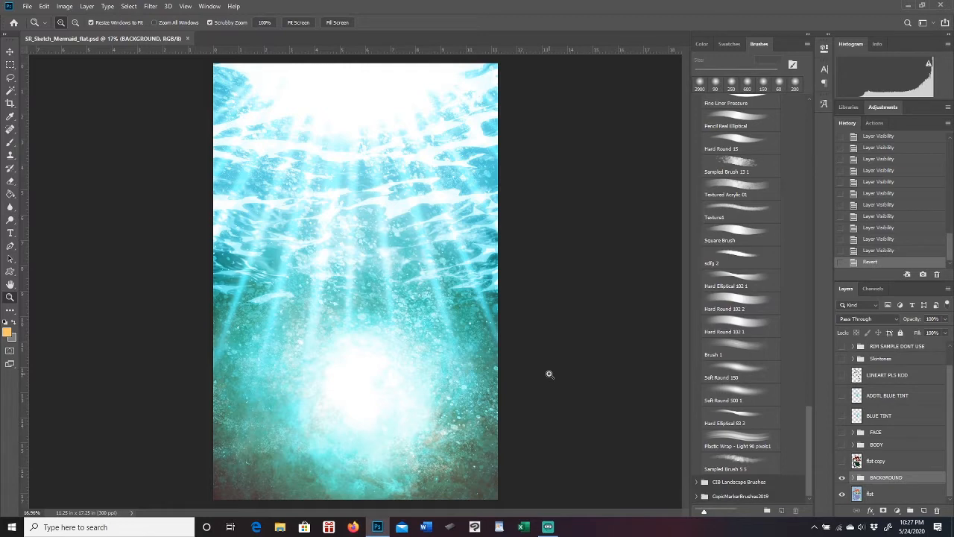
Preview the LINEART PLS KOD layer over the underwater background, and hide it again
left_click_drag(950, 417, 948, 439)
mouse_move(950, 414)
left_mouse_down()
mouse_move(951, 390)
mouse_move(951, 416)
left_mouse_up()
left_click(843, 376)
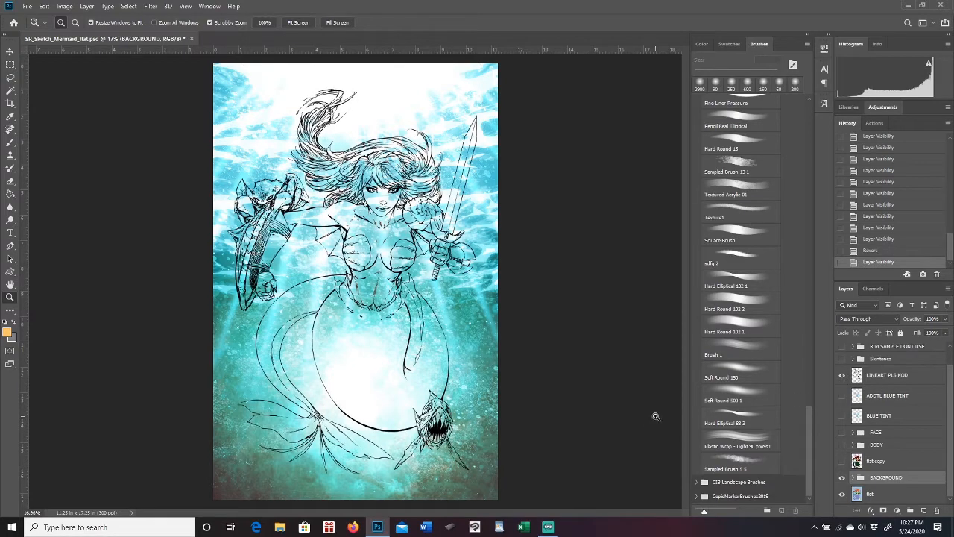
left_click(842, 375)
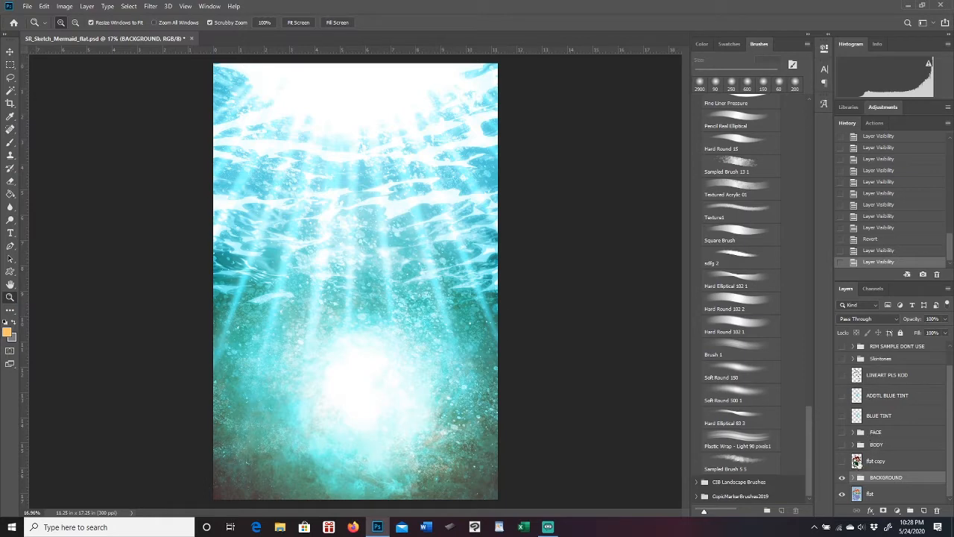
Hide the BACKGROUND group to compare the flat colours with and without the LINEART PLS KOD layer, and restore the group
left_click(843, 478)
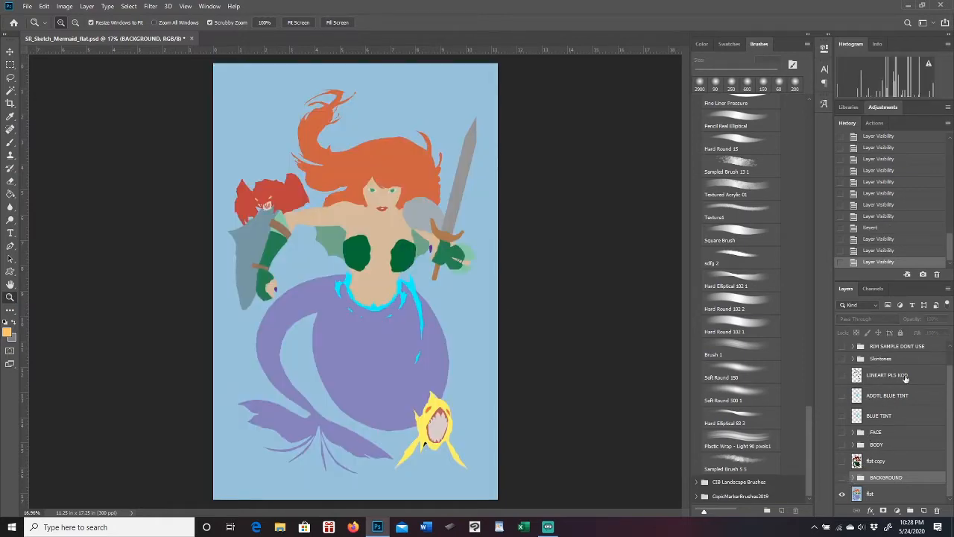
left_click(843, 375)
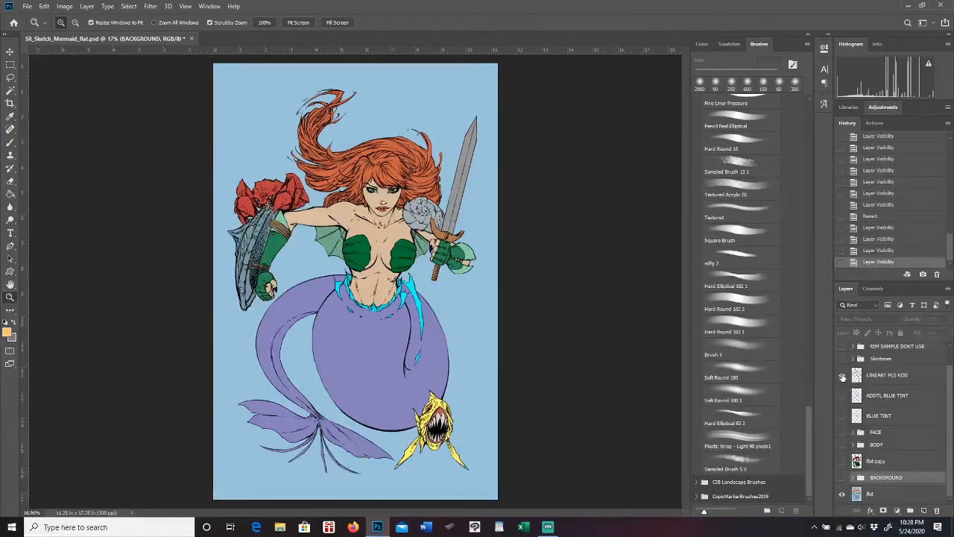
left_click(843, 375)
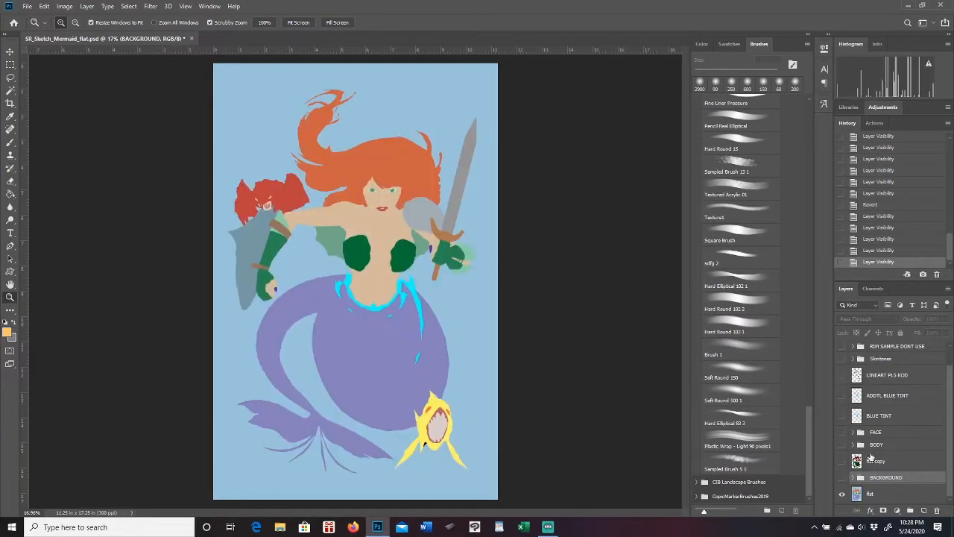
left_click(842, 477)
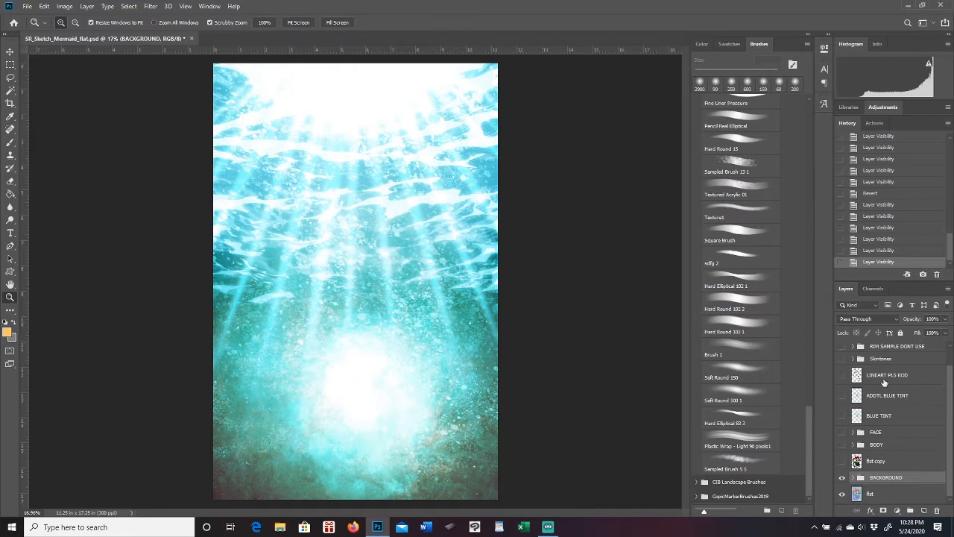
Make the LINEART PLS KOD layer, the flat copy layer and the FACE group visible over the background
left_click(843, 375)
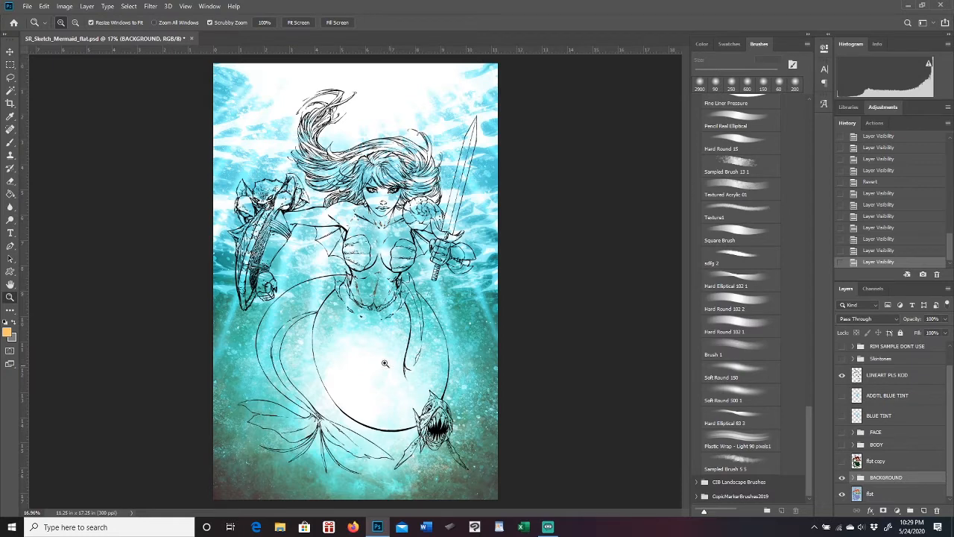
left_click(843, 461)
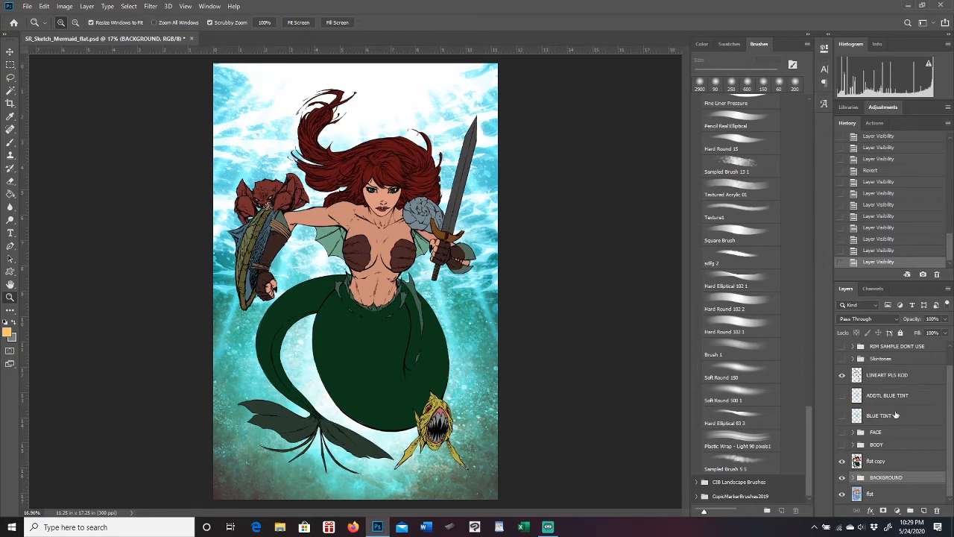
scroll(948, 421, "up", 1)
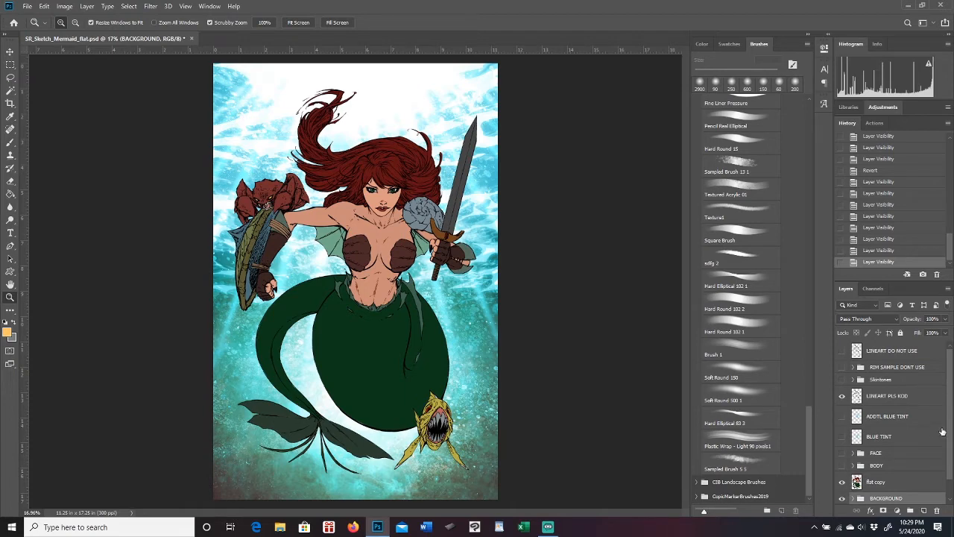
mouse_move(950, 429)
left_mouse_down()
mouse_move(950, 459)
mouse_move(952, 416)
left_mouse_up()
left_click(842, 455)
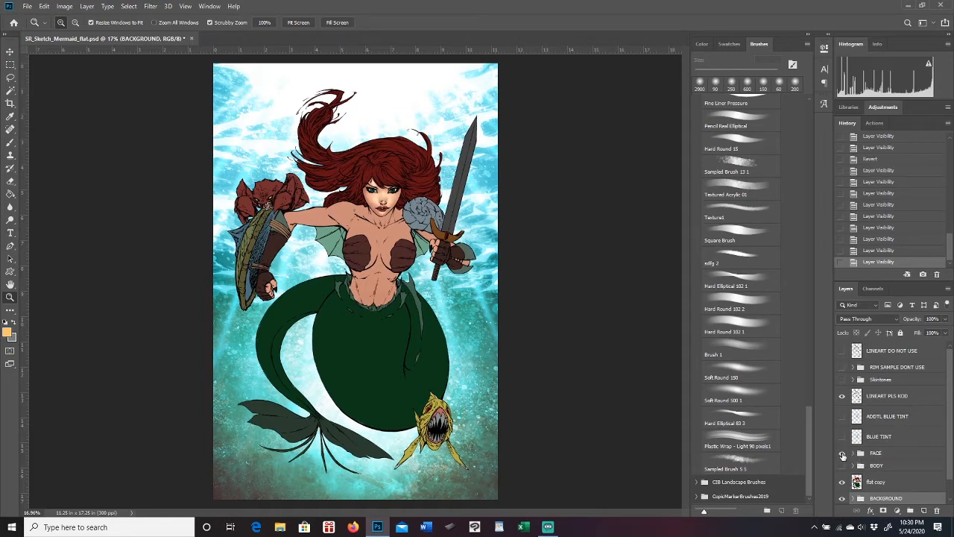
Check the face shading up close and make the BODY group visible
left_click_drag(382, 201, 463, 279)
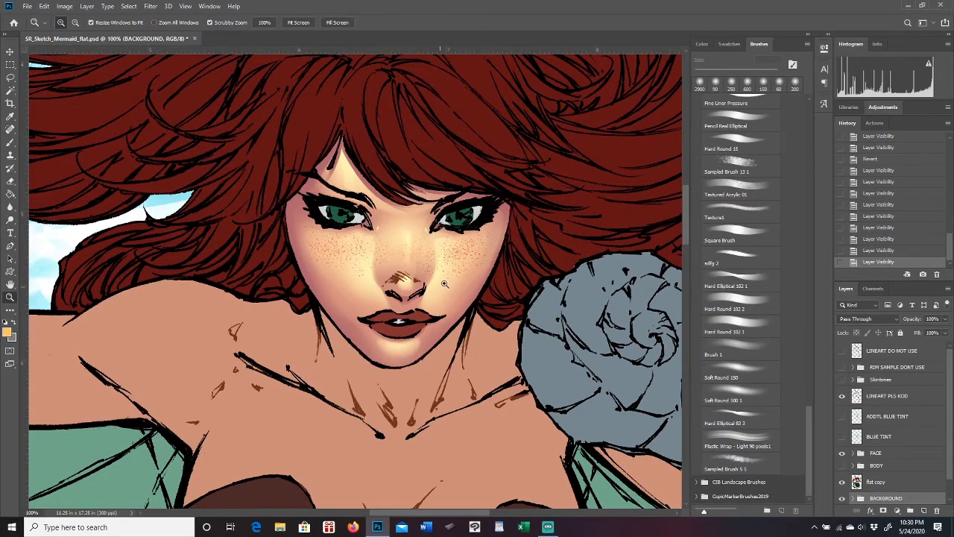
mouse_move(470, 272)
left_mouse_down()
mouse_move(428, 273)
mouse_move(466, 272)
left_mouse_up()
left_click_drag(508, 318, 414, 328)
left_click_drag(389, 241, 444, 238)
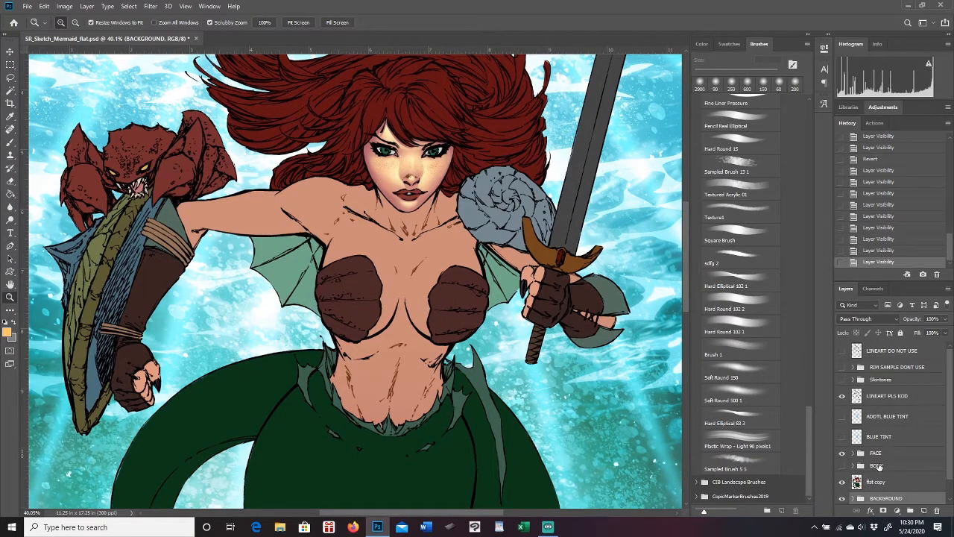
left_click(842, 466)
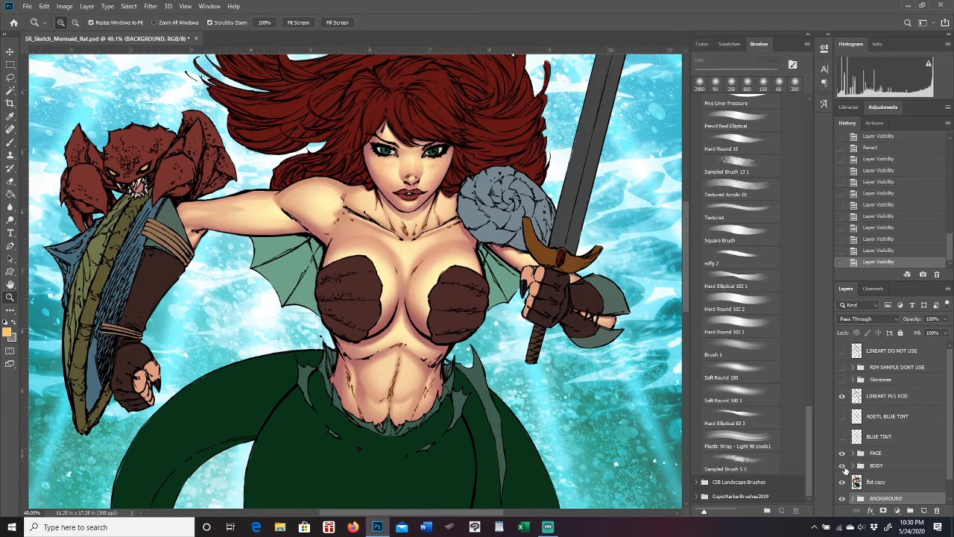
Examine the rendered skin on the mermaid's face, chest, arms and abdomen, both up close and within the whole figure
left_click_drag(528, 319, 458, 327)
left_click(428, 316)
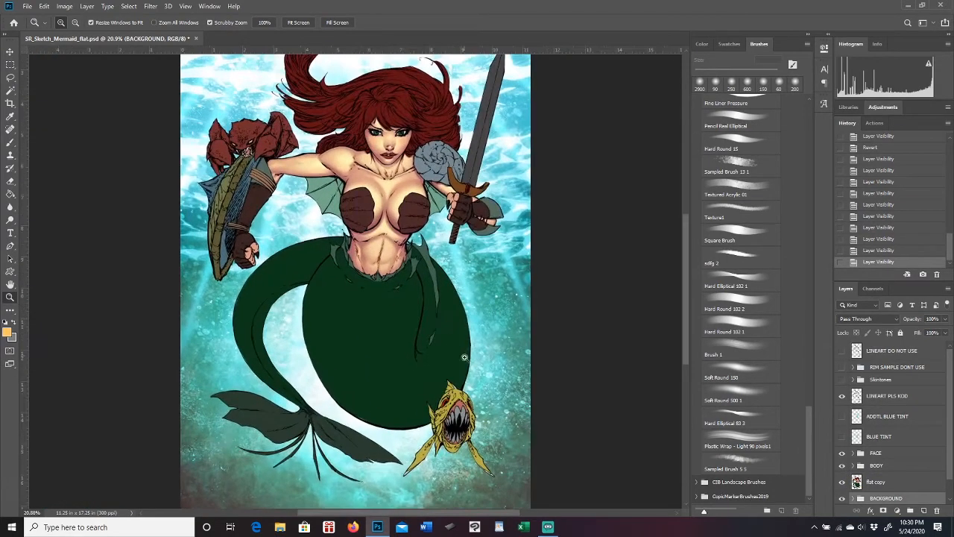
left_click(415, 308)
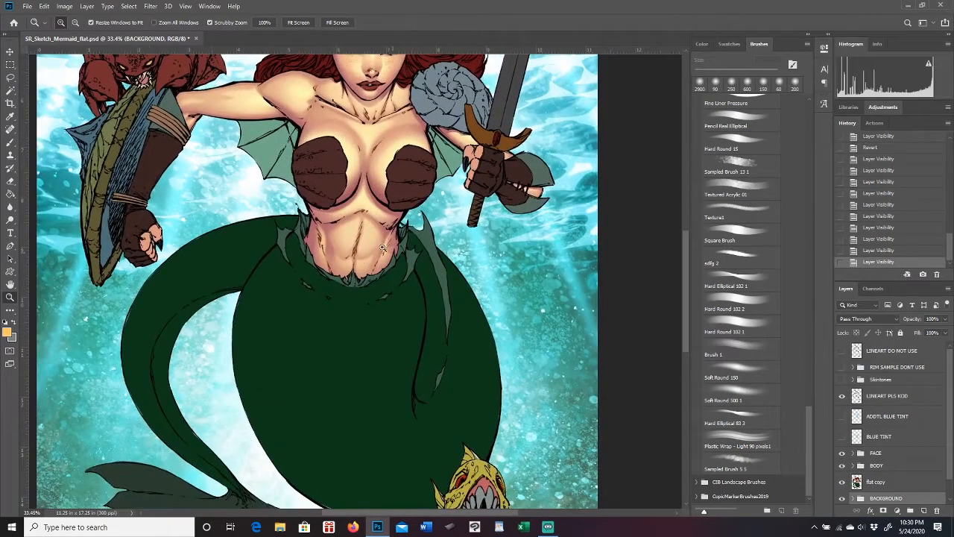
key("ctrl+0")
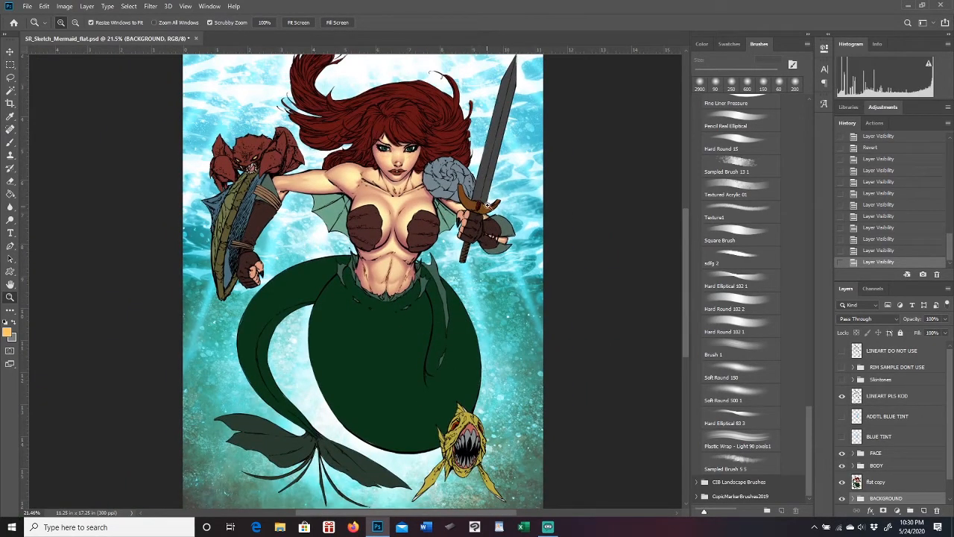
left_click_drag(470, 202, 508, 107)
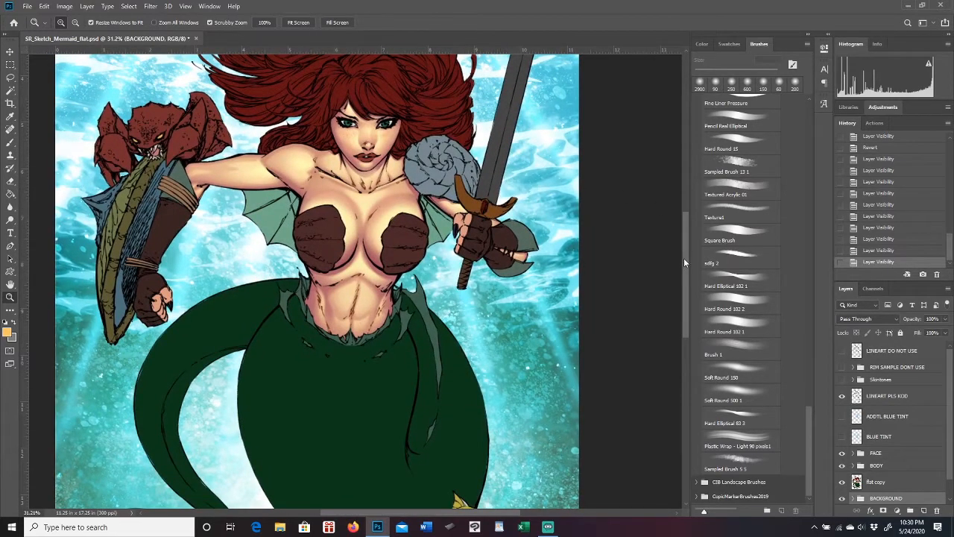
left_click_drag(684, 258, 683, 235)
mouse_move(398, 272)
left_mouse_down()
mouse_move(379, 275)
mouse_move(513, 92)
mouse_move(400, 262)
left_mouse_up()
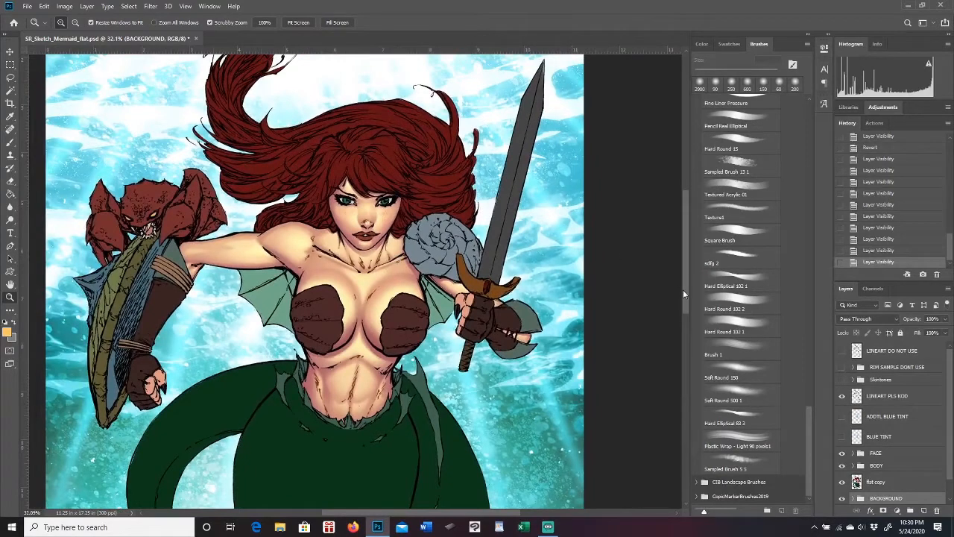
mouse_move(686, 293)
left_mouse_down()
mouse_move(684, 275)
mouse_move(686, 293)
left_mouse_up()
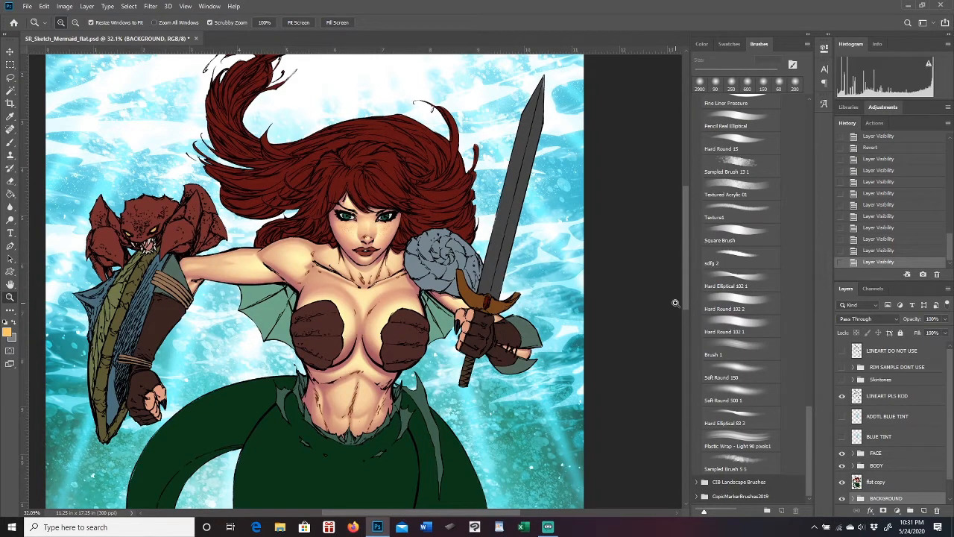
mouse_move(684, 261)
left_mouse_down()
mouse_move(686, 250)
mouse_move(687, 270)
left_mouse_up()
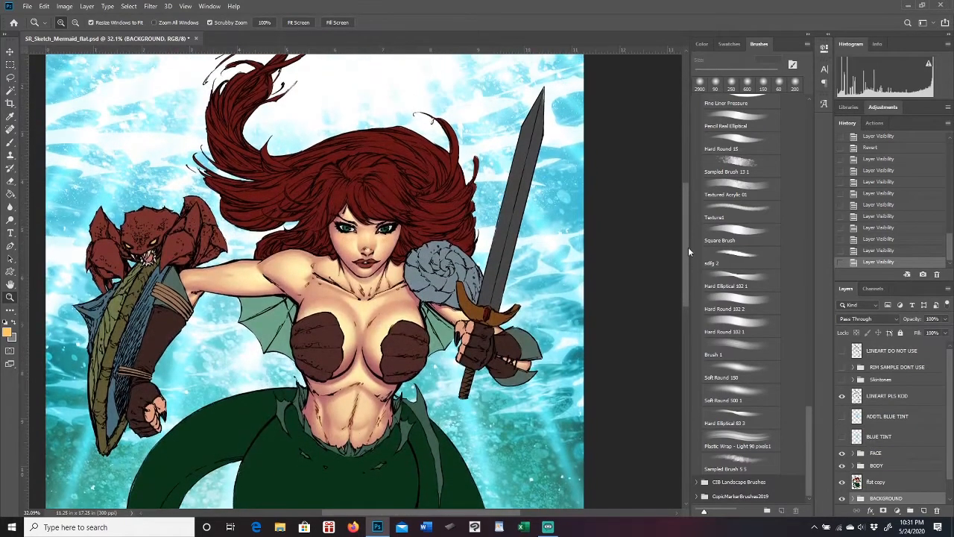
left_click_drag(507, 326, 449, 318)
left_click_drag(405, 291, 652, 245)
scroll(685, 272, "up", 5)
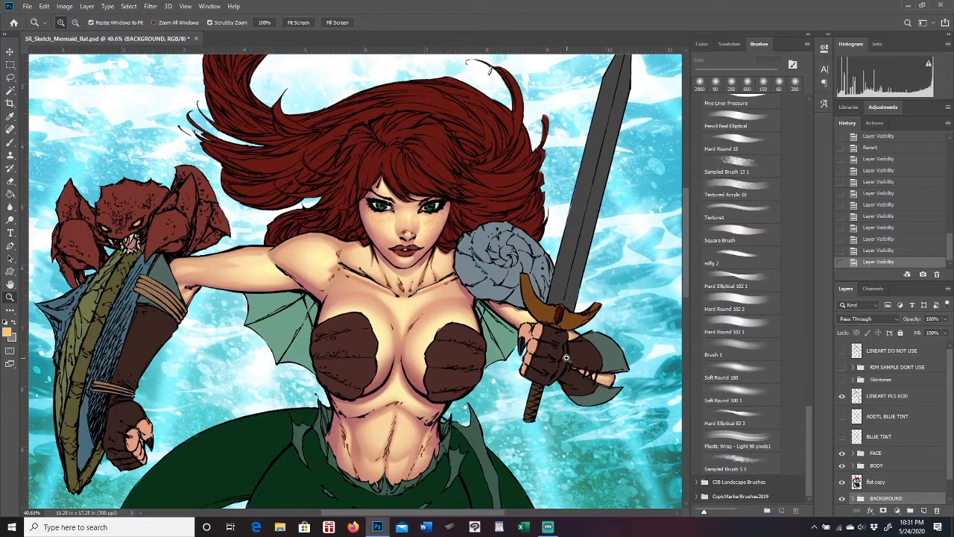
mouse_move(949, 416)
left_mouse_down()
mouse_move(952, 428)
mouse_move(950, 415)
left_mouse_up()
mouse_move(529, 360)
left_mouse_down()
mouse_move(455, 369)
mouse_move(513, 367)
left_mouse_up()
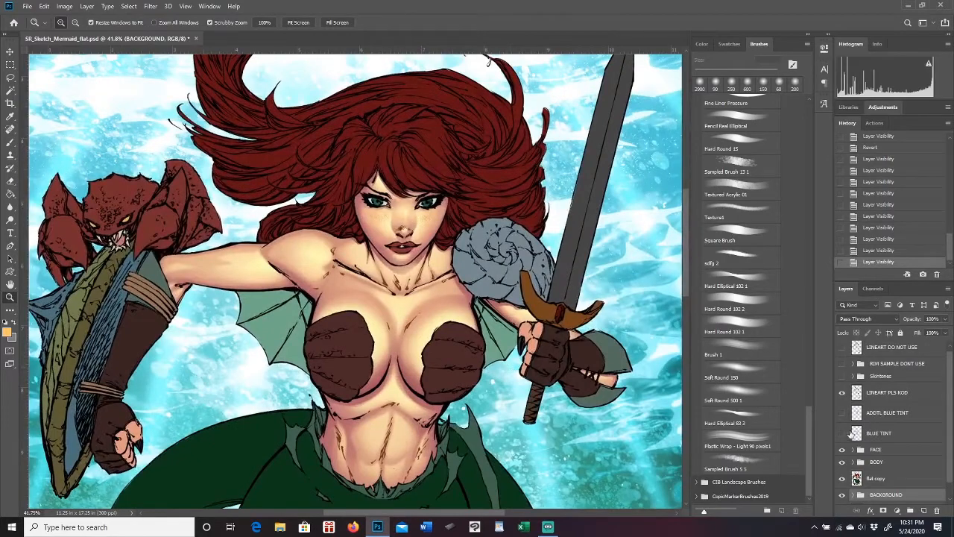
left_click_drag(489, 355, 432, 354)
left_click_drag(386, 293, 458, 282)
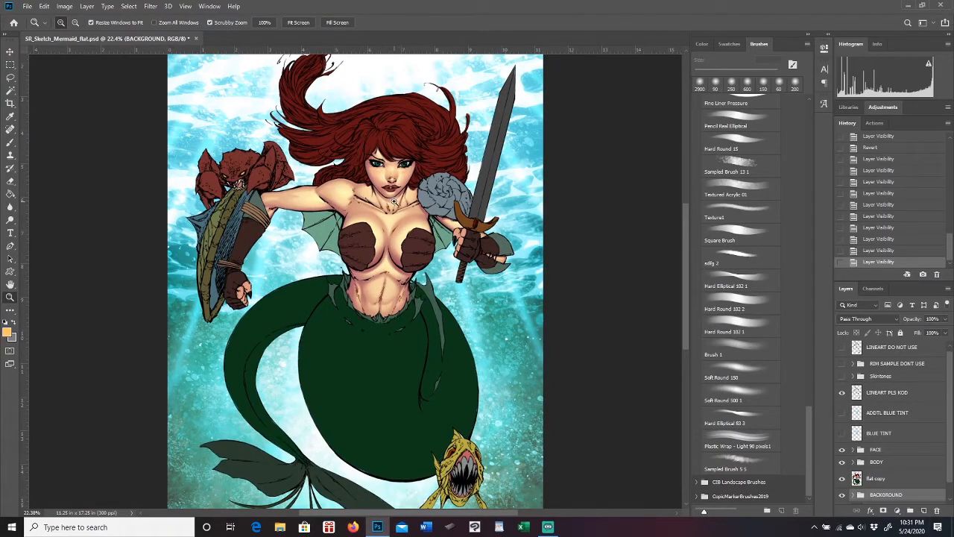
left_click_drag(393, 232, 425, 229)
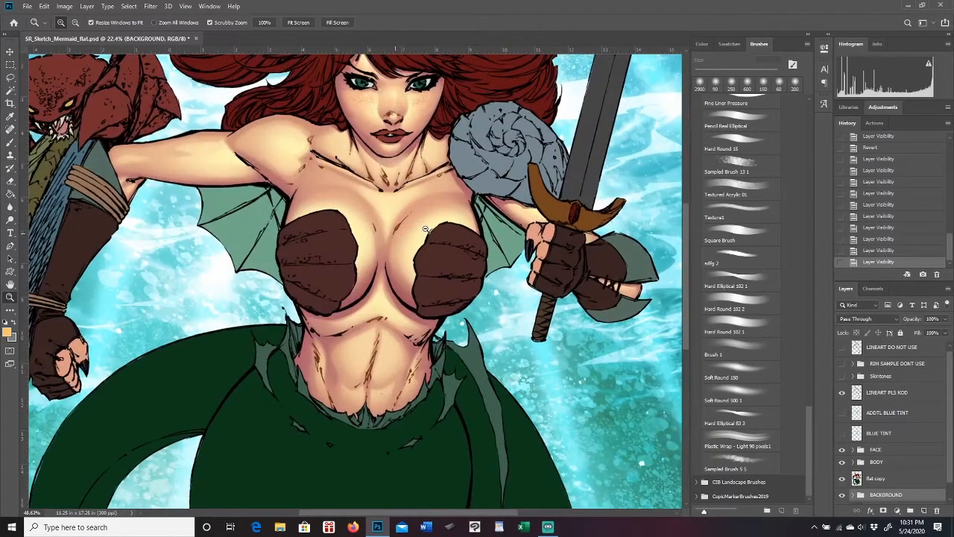
left_click_drag(683, 248, 686, 228)
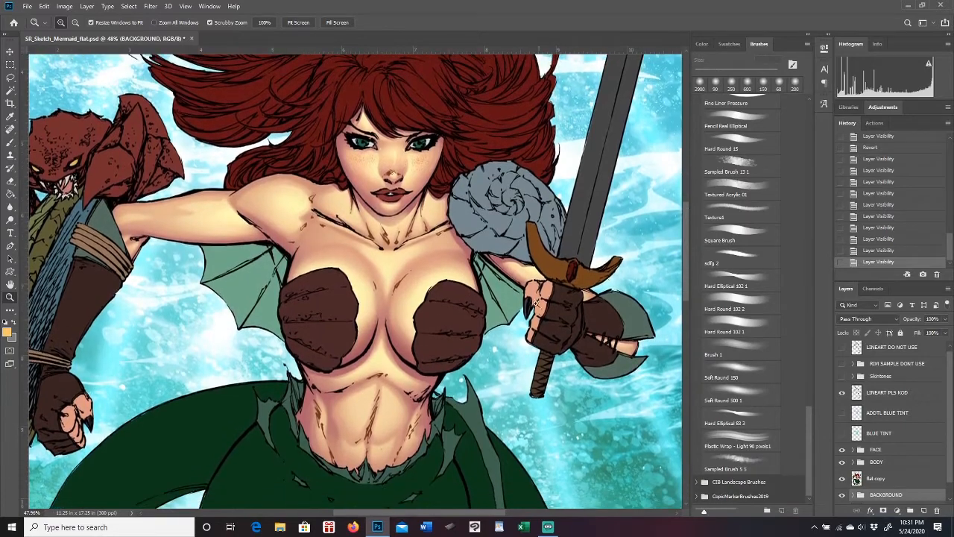
mouse_move(539, 313)
left_mouse_down()
mouse_move(509, 316)
mouse_move(533, 318)
left_mouse_up()
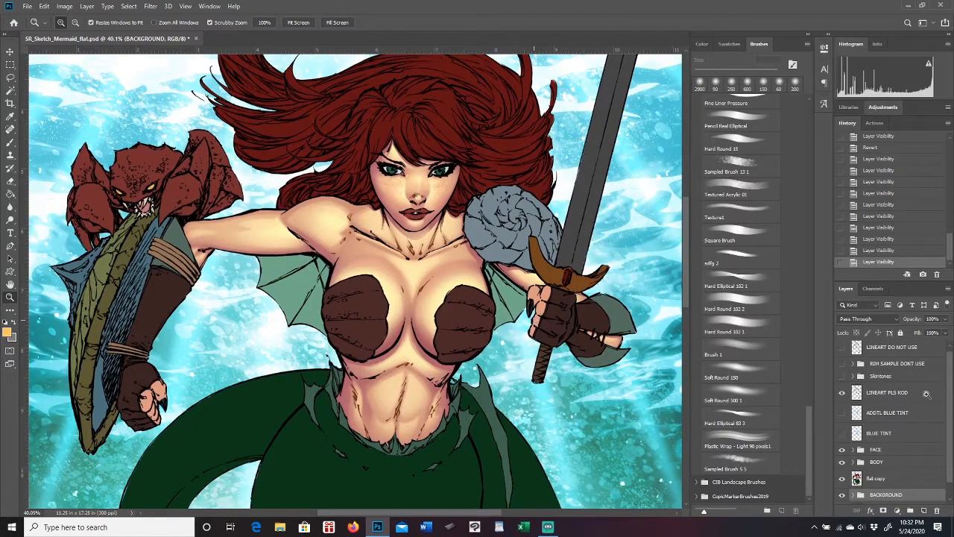
Select the BLUE TINT layer and make both it and the ADDTL BLUE TINT layer visible
scroll(952, 405, "up", 2)
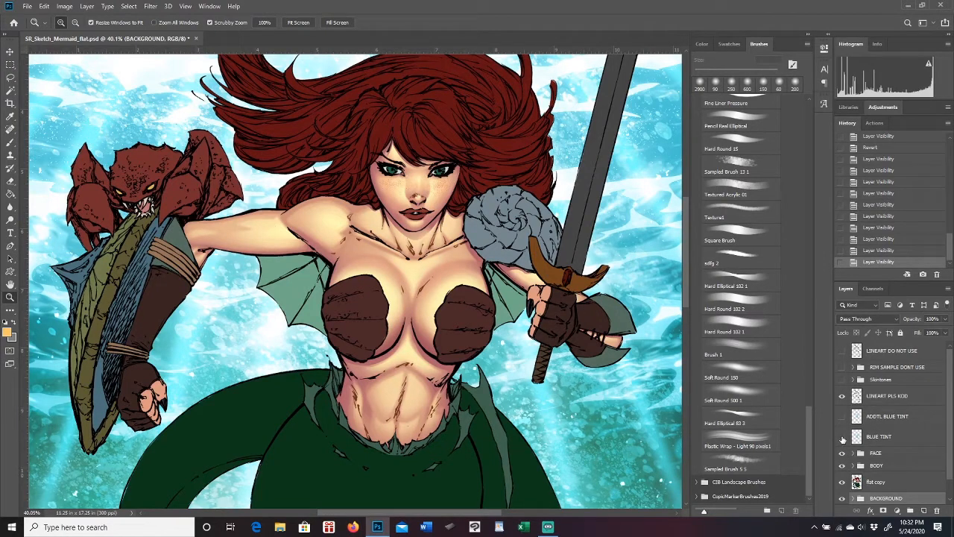
left_click(880, 436)
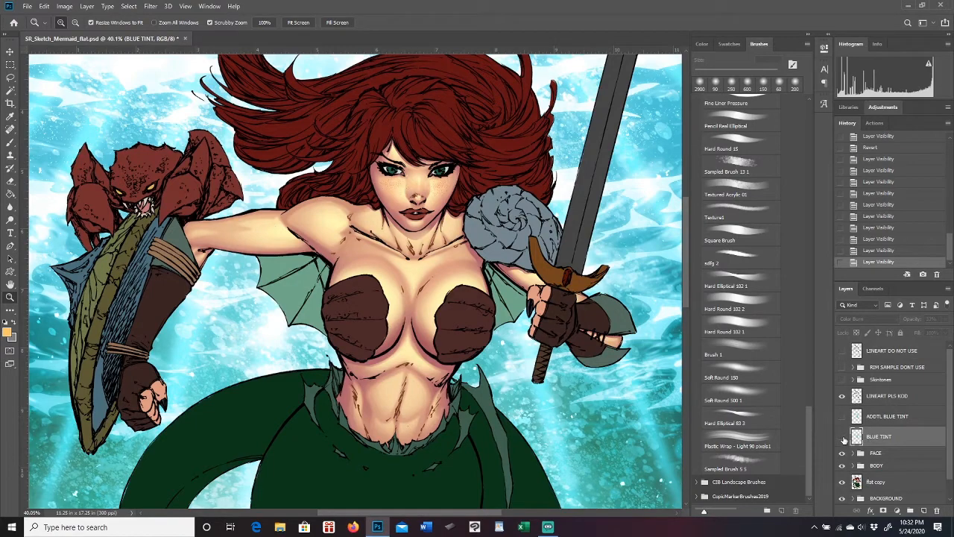
left_click(843, 438)
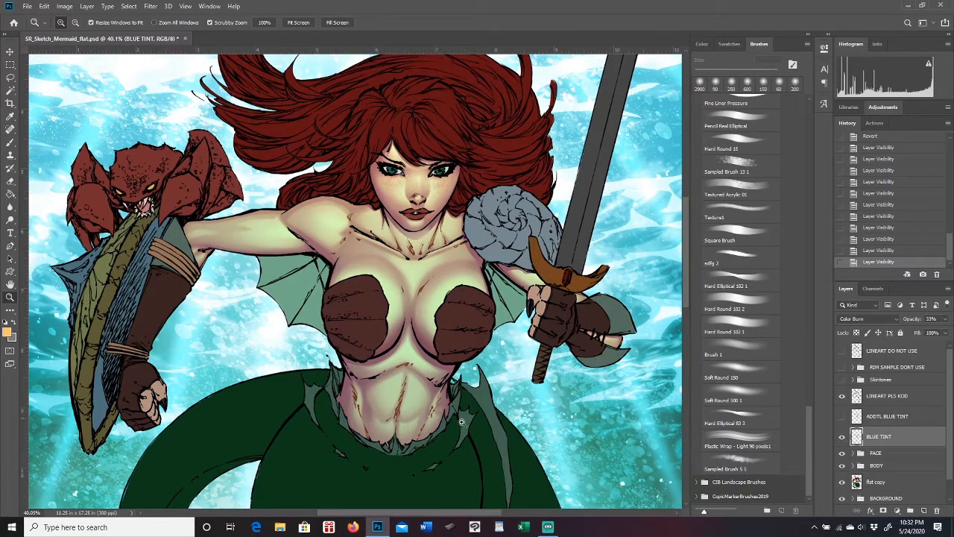
left_click(843, 416)
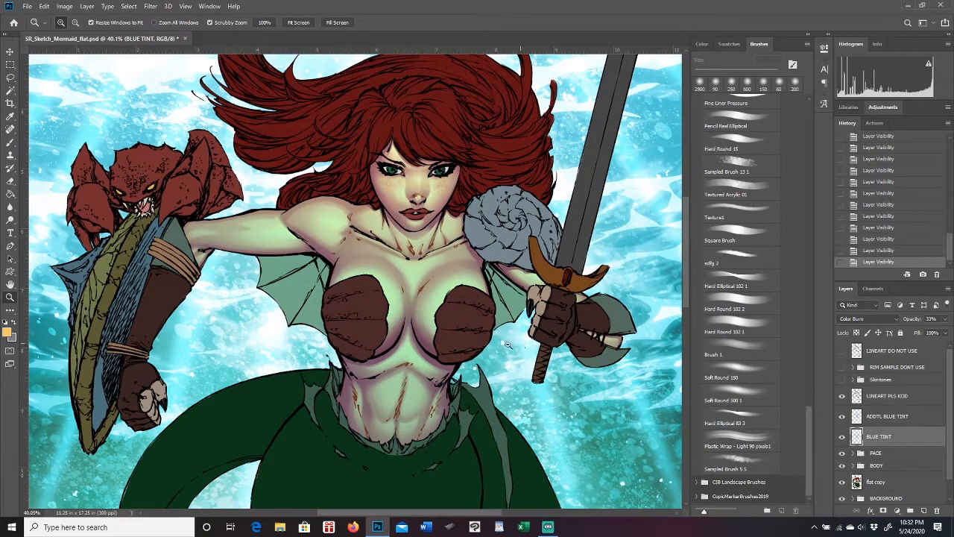
Compare the mermaid's skin with and without the BLUE TINT and ADDTL BLUE TINT layers, leaving both visible
left_click_drag(508, 345, 481, 349)
left_click_drag(404, 286, 462, 231)
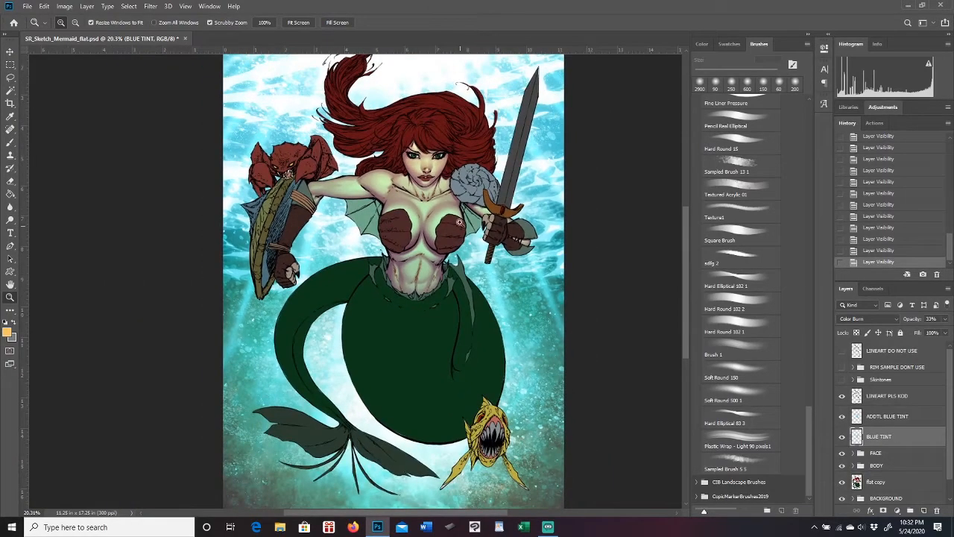
left_click_drag(482, 185, 465, 251)
left_click_drag(358, 285, 484, 297)
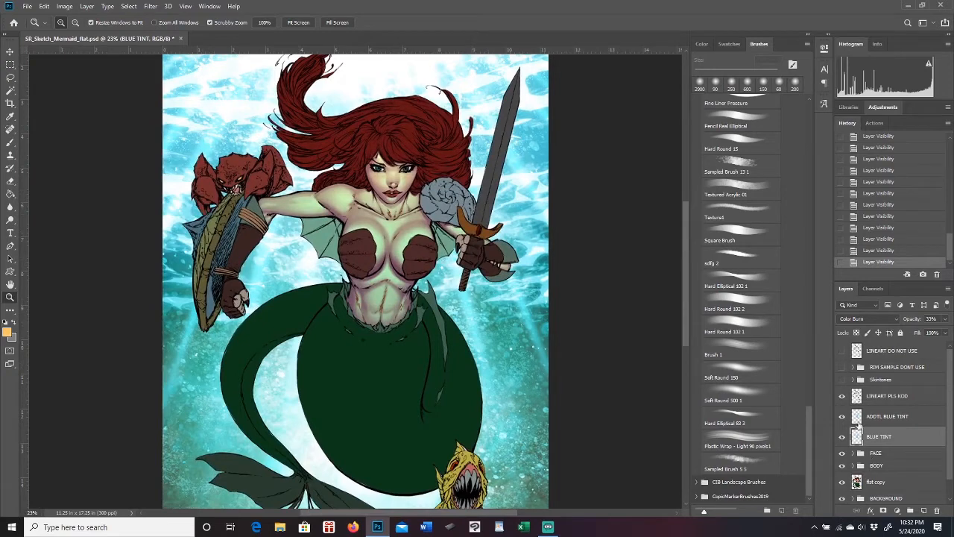
left_click_drag(521, 352, 509, 352)
left_click(843, 416)
left_click(843, 436)
left_click(842, 436)
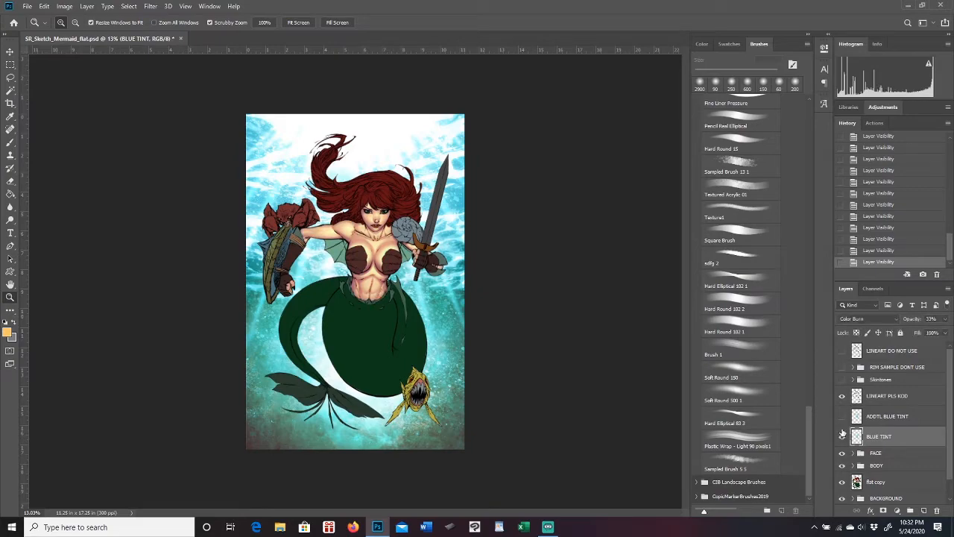
left_click(841, 416)
left_click_drag(409, 251, 437, 240)
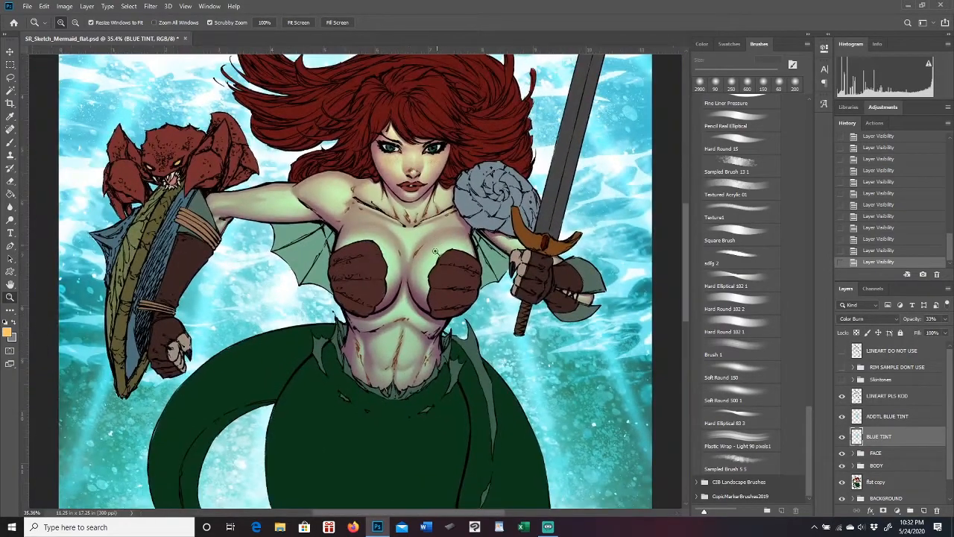
left_click_drag(466, 304, 441, 317)
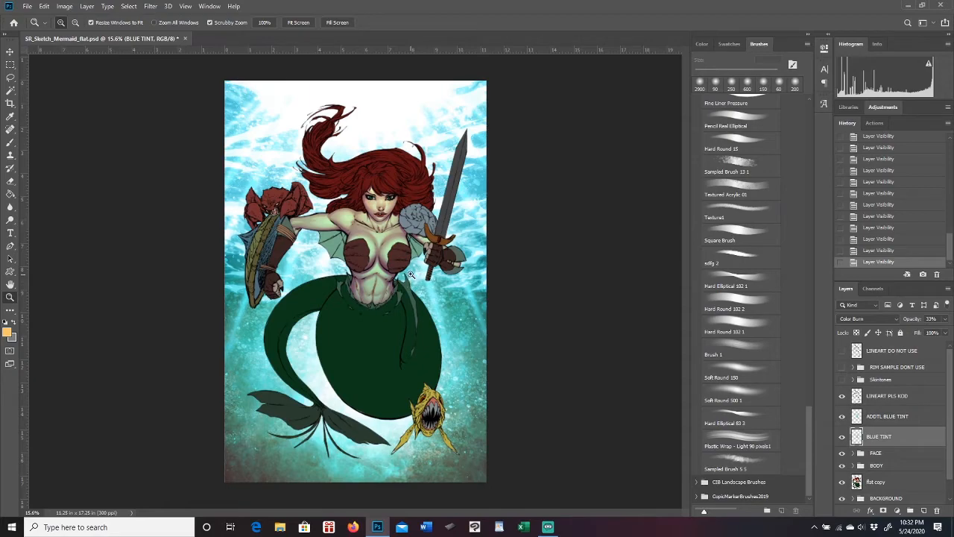
Examine the blue-tinted skin on the mermaid's face, arms and torso, both up close and within the whole composition
left_click_drag(410, 252, 431, 253)
left_click_drag(685, 250, 686, 237)
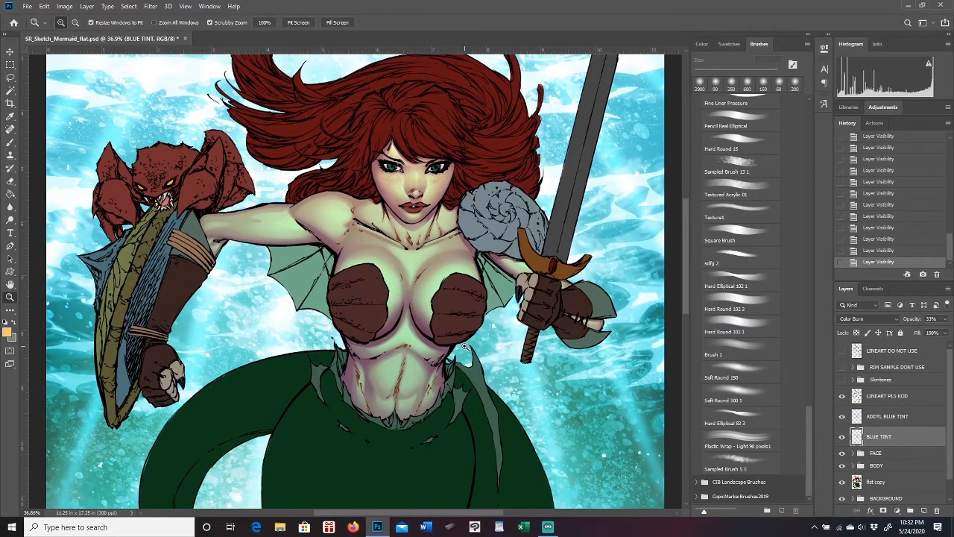
scroll(464, 345, "down", 5)
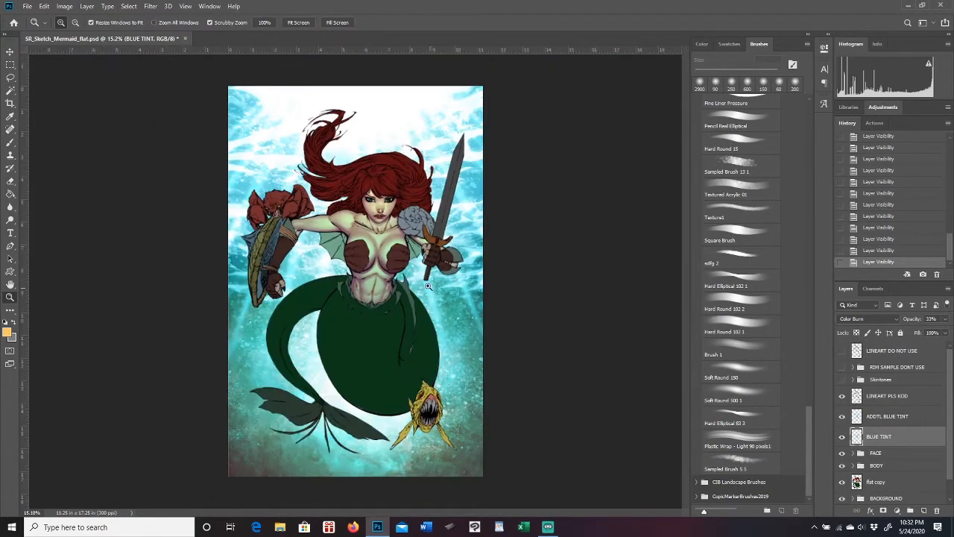
scroll(428, 287, "up", 4)
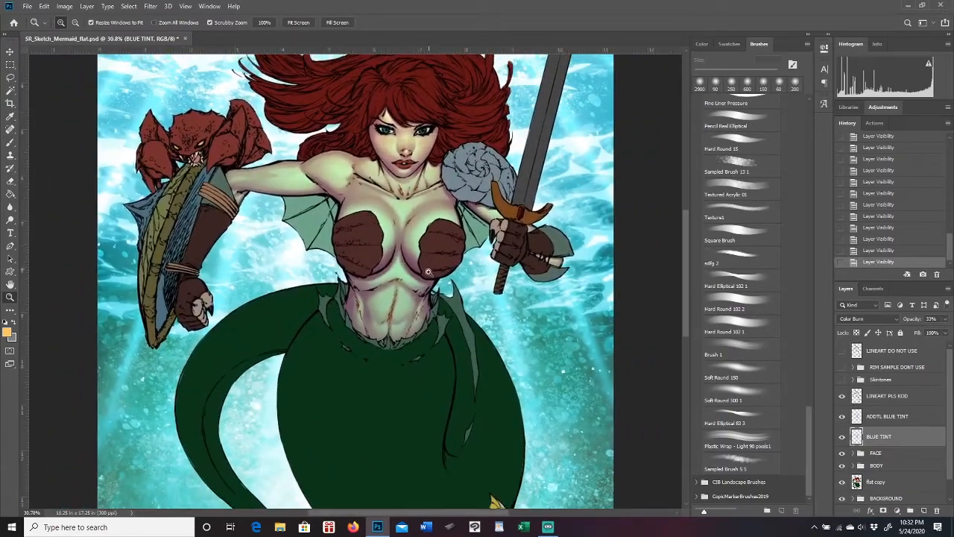
scroll(684, 263, "up", 3)
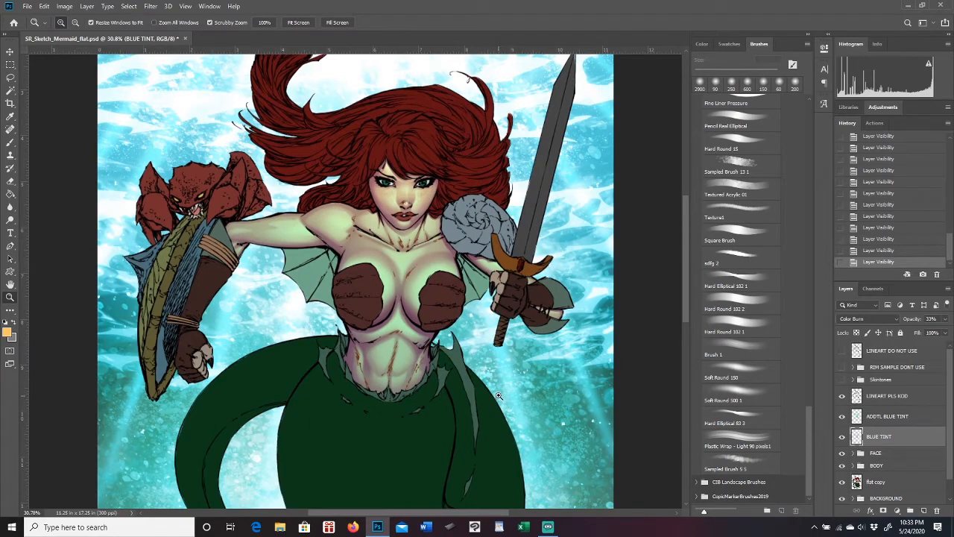
left_click_drag(477, 317, 440, 341)
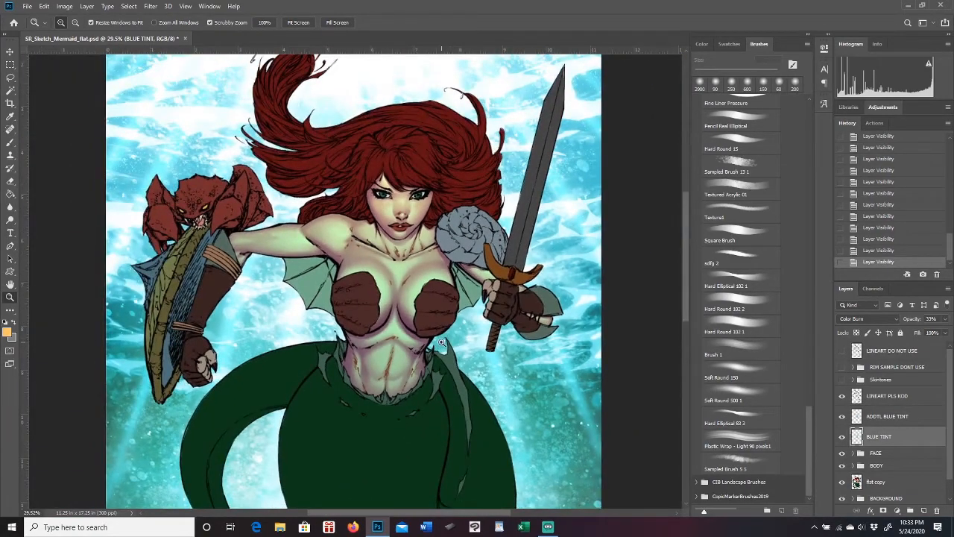
left_click_drag(684, 298, 684, 307)
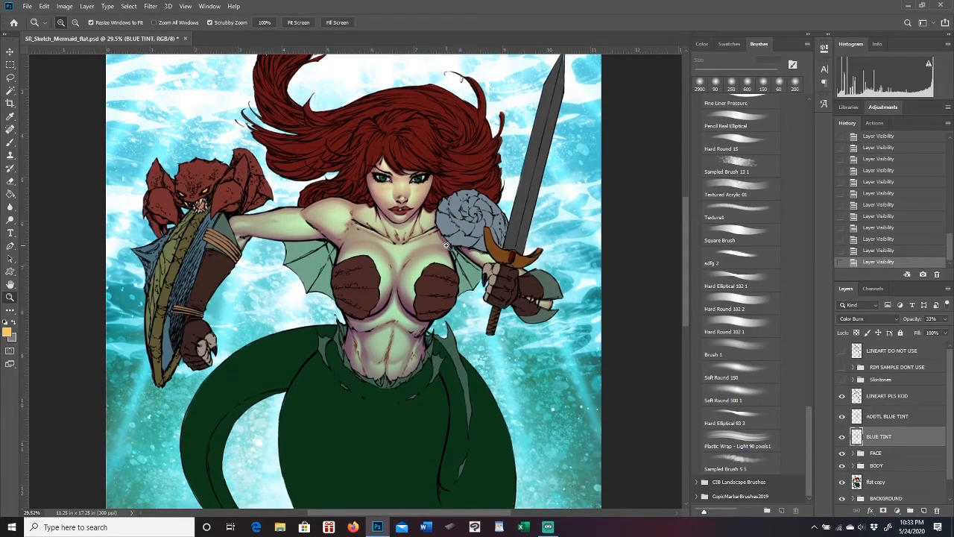
left_click_drag(479, 272, 498, 245)
left_click_drag(683, 264, 685, 258)
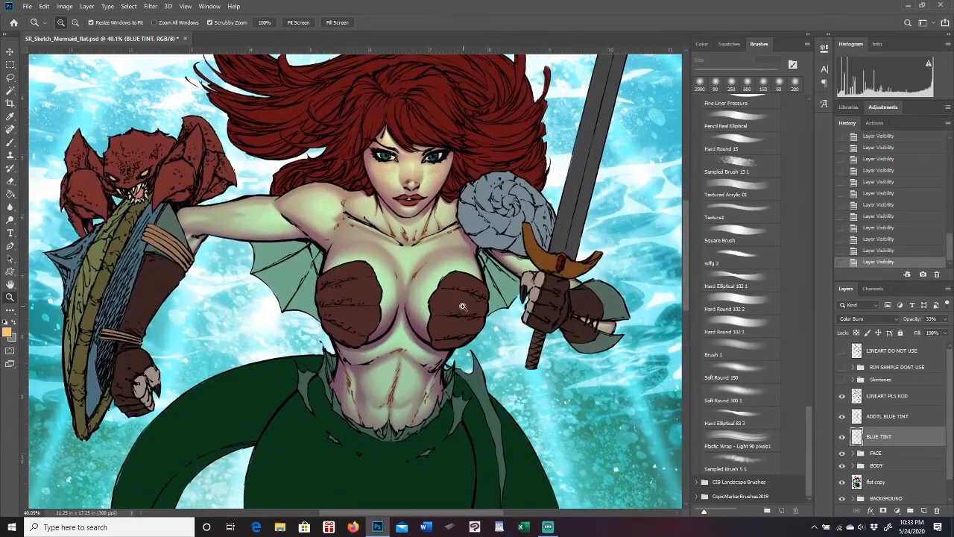
Toggle the ADDTL BLUE TINT and BLUE TINT layers off and back on to compare the skin color against the background
mouse_move(843, 417)
left_mouse_down()
mouse_move(842, 437)
mouse_move(842, 416)
left_mouse_up()
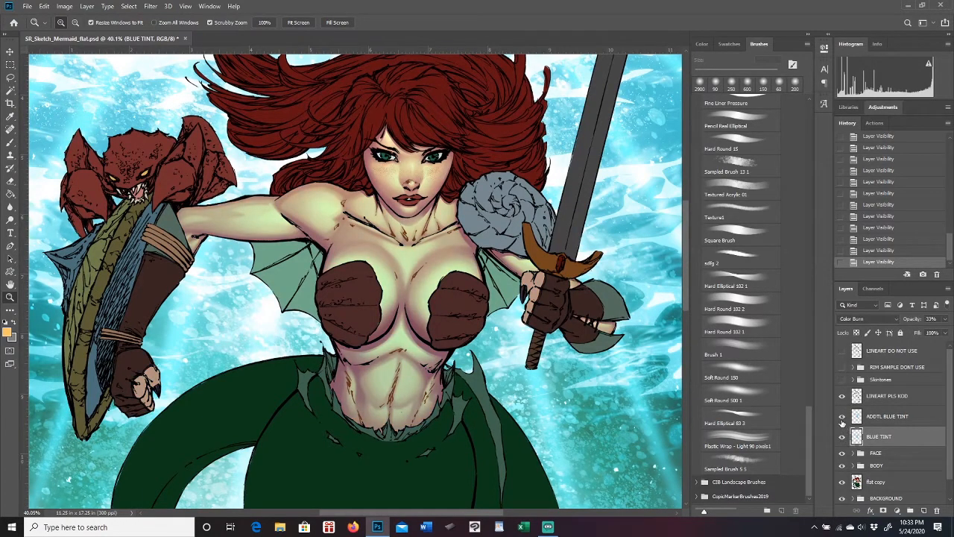
left_click_drag(563, 318, 518, 335)
left_click_drag(451, 320, 544, 355)
left_click(843, 436)
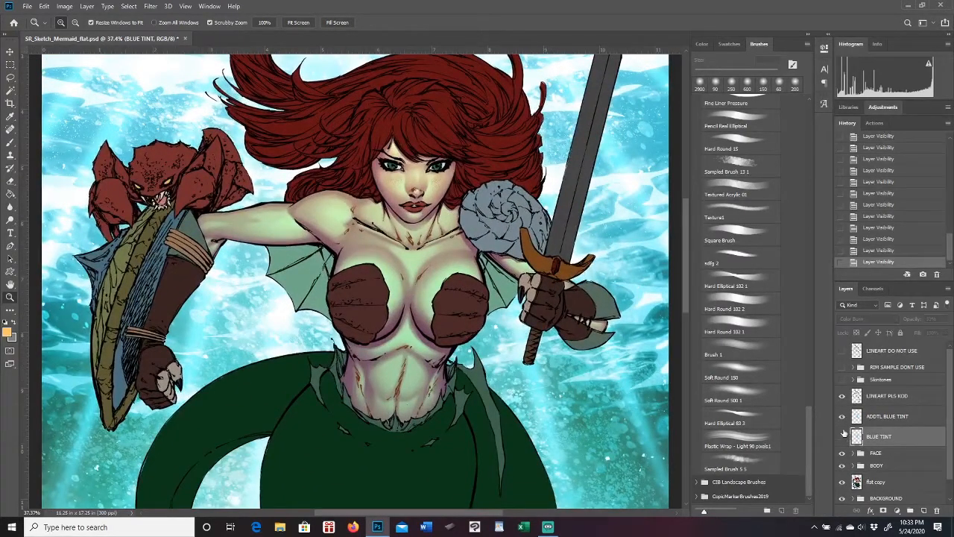
left_click(843, 416)
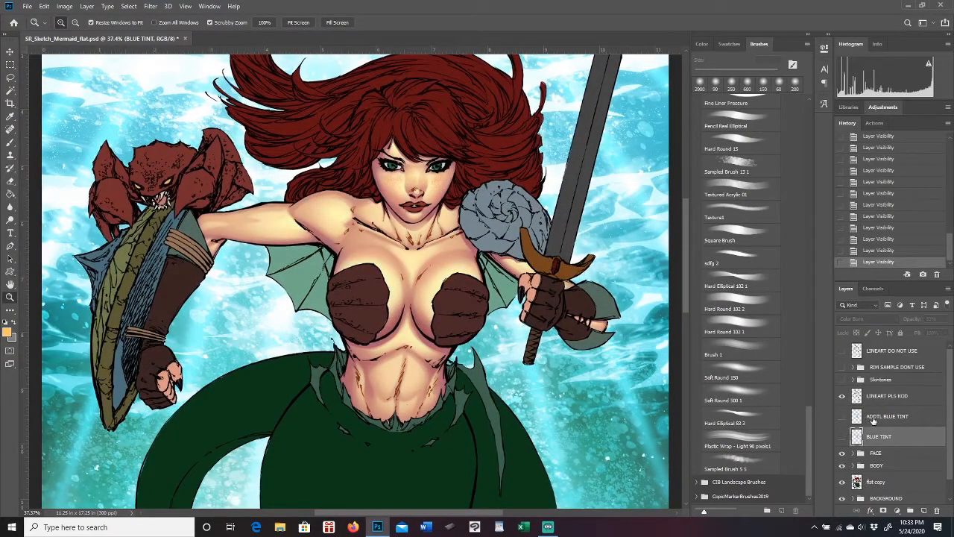
left_click_drag(842, 422, 842, 436)
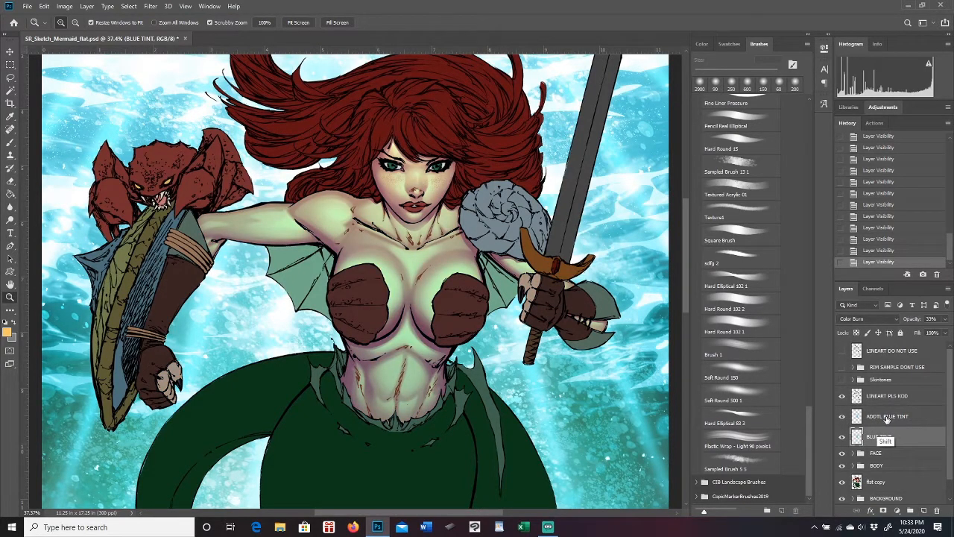
Group the BLUE TINT and ADDTL BLUE TINT layers and name the group BLUE SKIN TINT
left_click(888, 418, "shift")
left_click(910, 511)
double_click(880, 412)
type("fl")
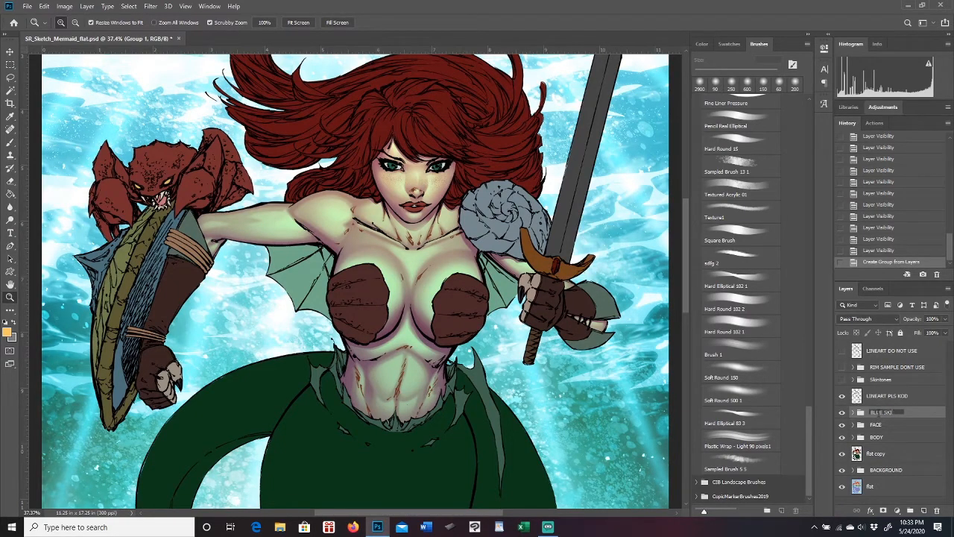
type("UE SKIN TINT")
key("Return")
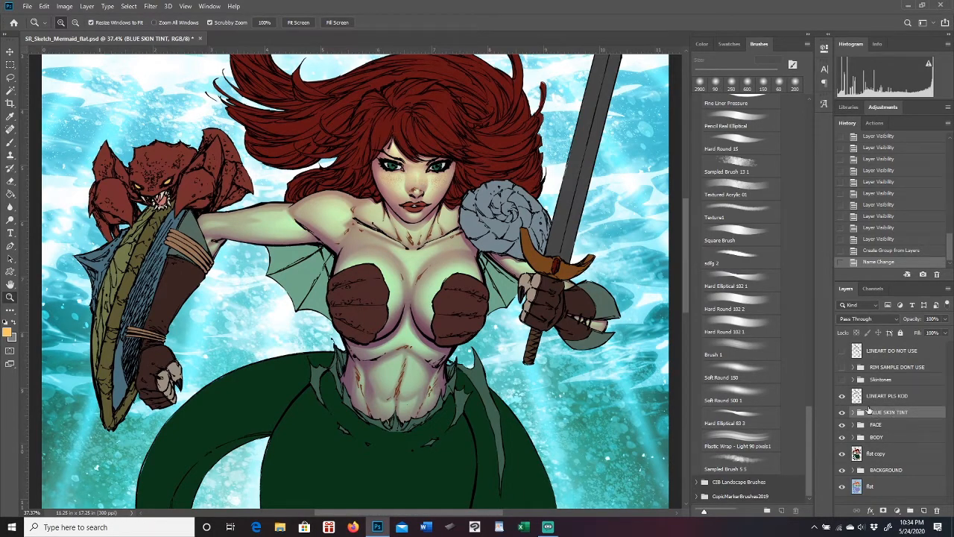
Check the tinted skin around the mermaid's face and make the RIM SAMPLE DONT USE group visible
left_click(427, 162)
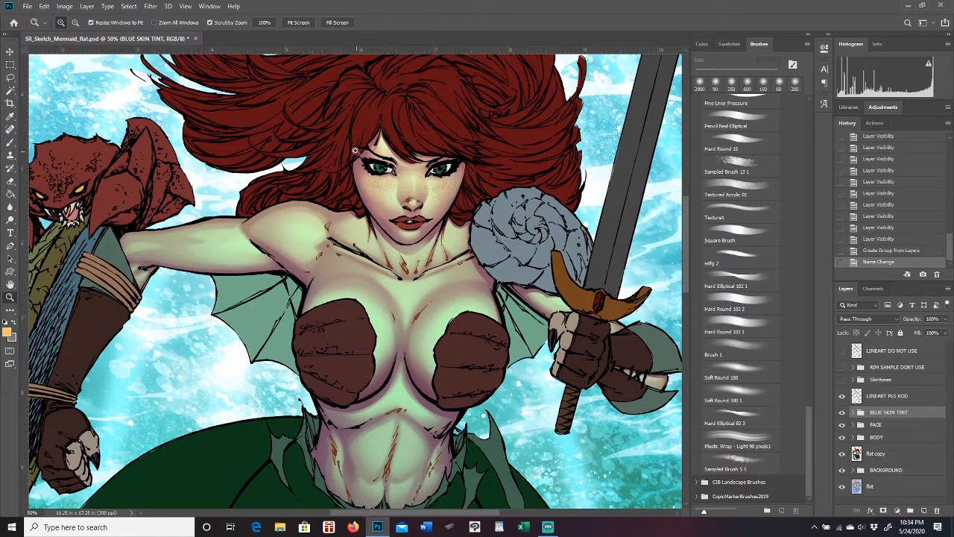
left_click_drag(470, 314, 443, 291)
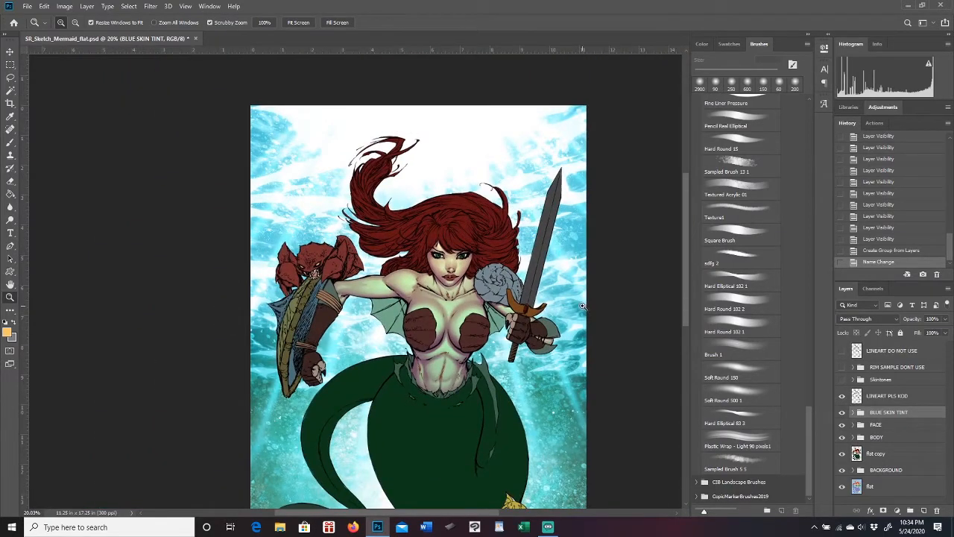
left_click(472, 266)
left_click(472, 266)
left_click(472, 266)
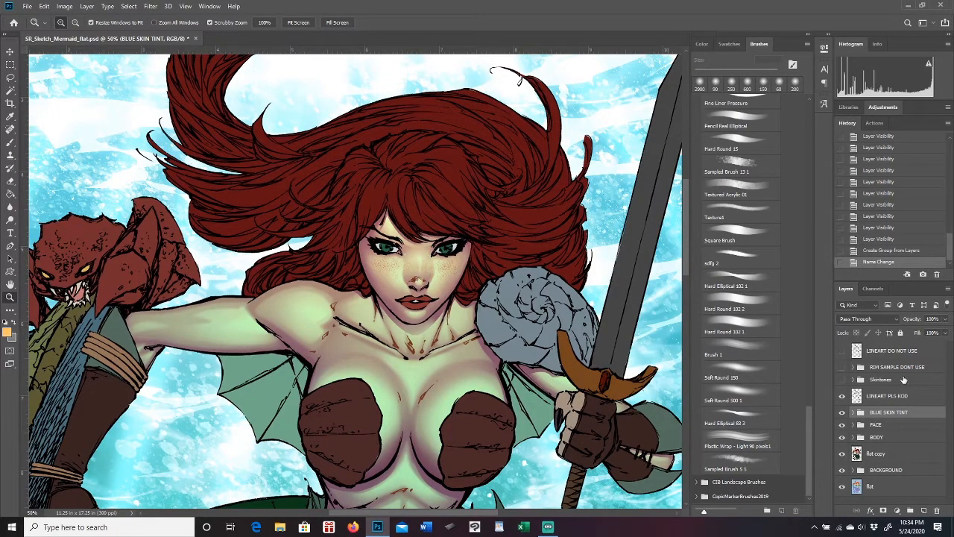
left_click(843, 368)
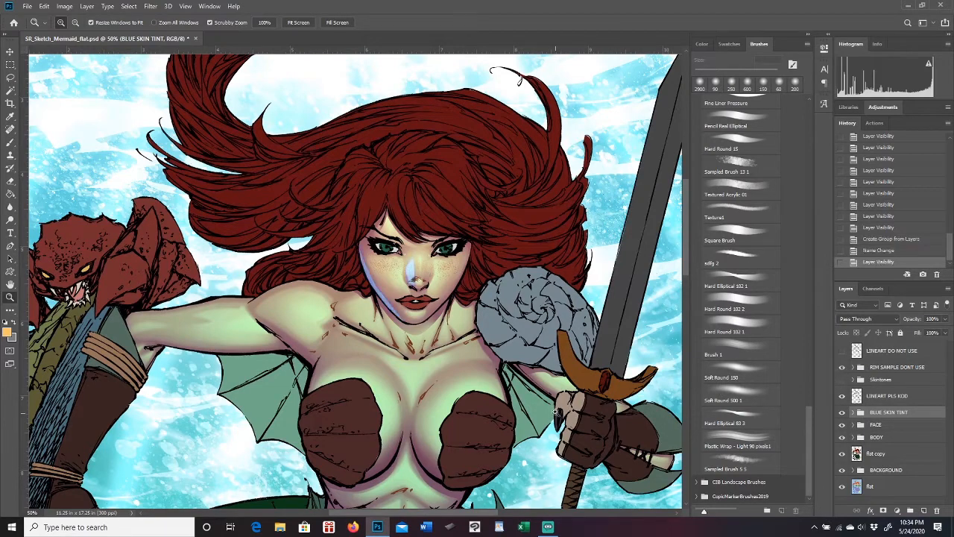
Examine the blue rim light sample along the mermaid's cheek, jaw and nose, both up close and within the whole figure
left_click_drag(431, 271, 469, 297)
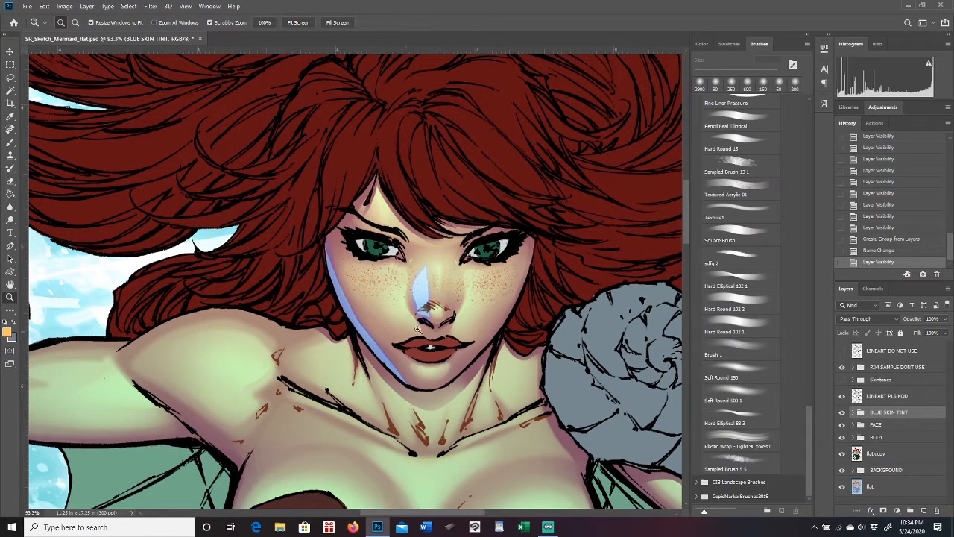
scroll(506, 349, "down", 3)
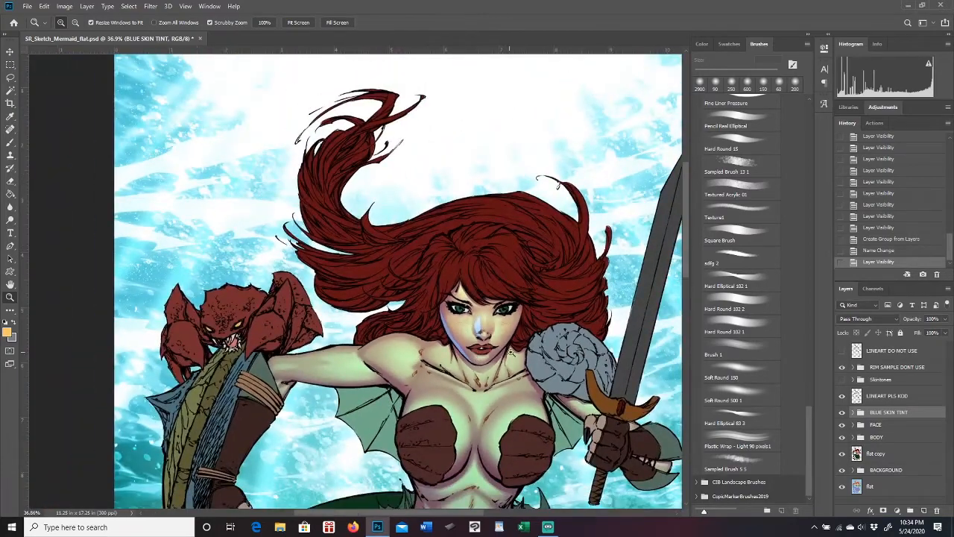
scroll(506, 349, "down", 5)
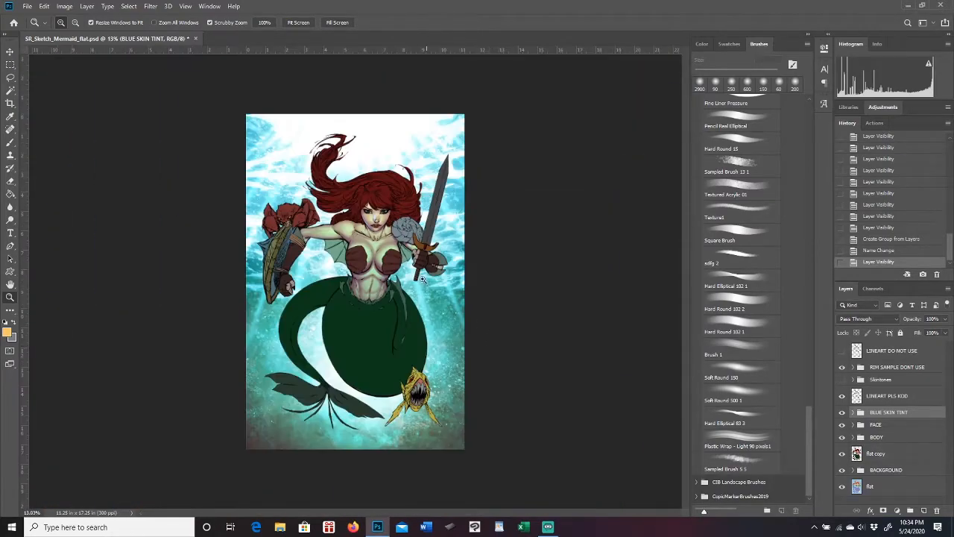
scroll(433, 297, "up", 6)
scroll(458, 198, "down", 2)
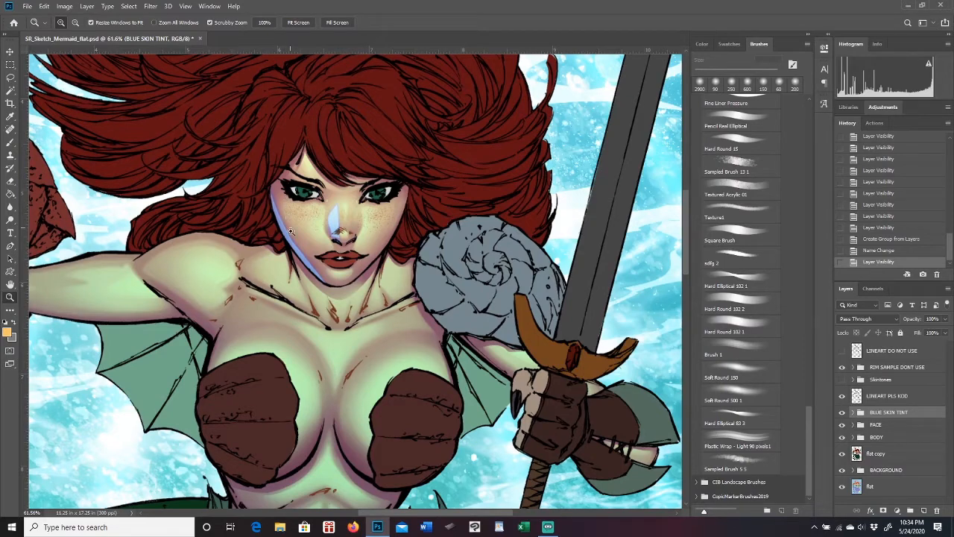
left_click_drag(383, 241, 355, 246)
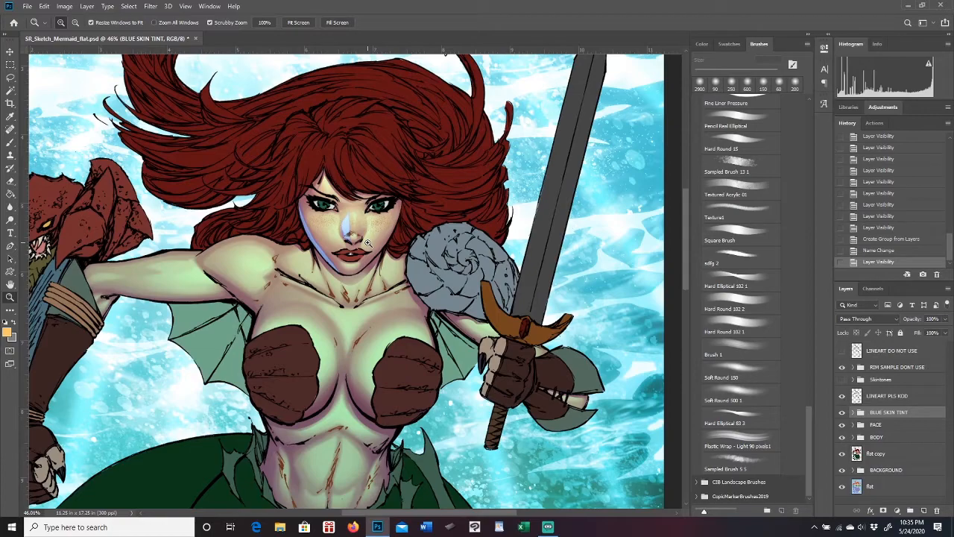
left_click_drag(359, 236, 389, 223)
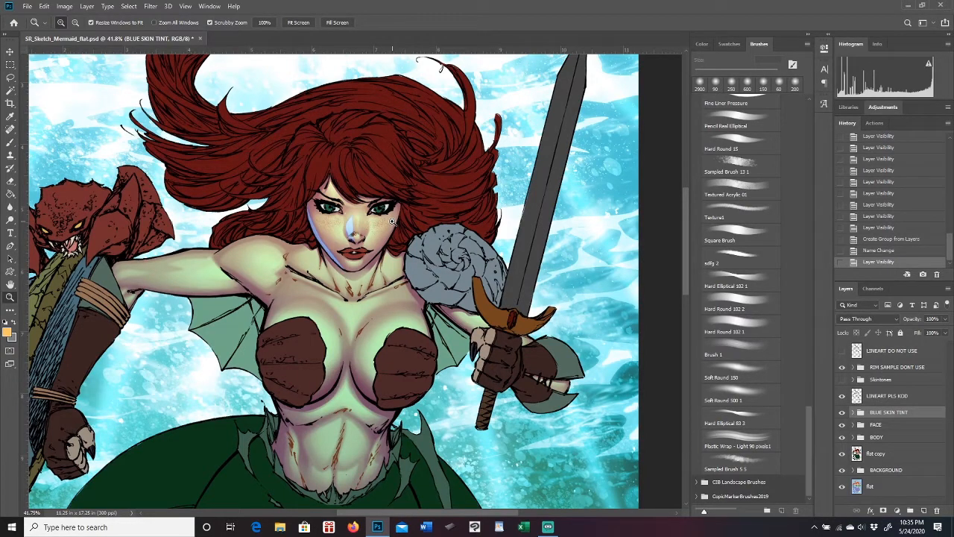
mouse_move(406, 230)
left_mouse_down()
mouse_move(382, 235)
mouse_move(424, 225)
left_mouse_up()
key("ctrl+0")
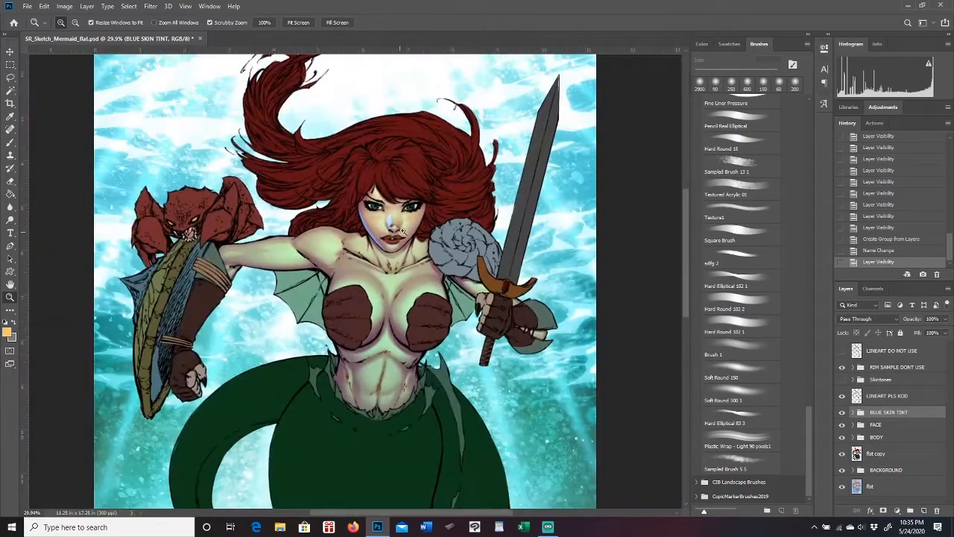
left_click_drag(420, 232, 387, 228)
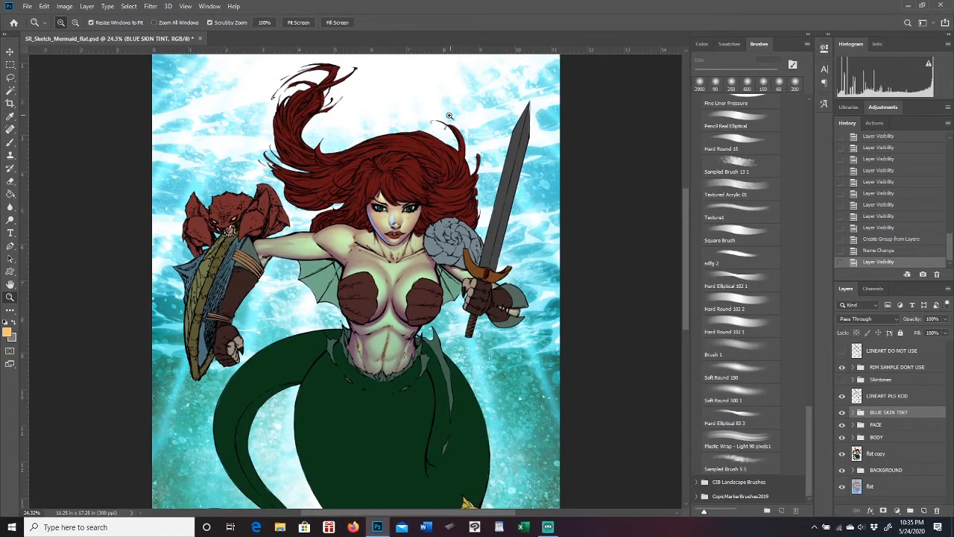
left_click_drag(426, 234, 404, 231)
left_click_drag(399, 198, 467, 192)
left_click_drag(465, 513, 444, 511)
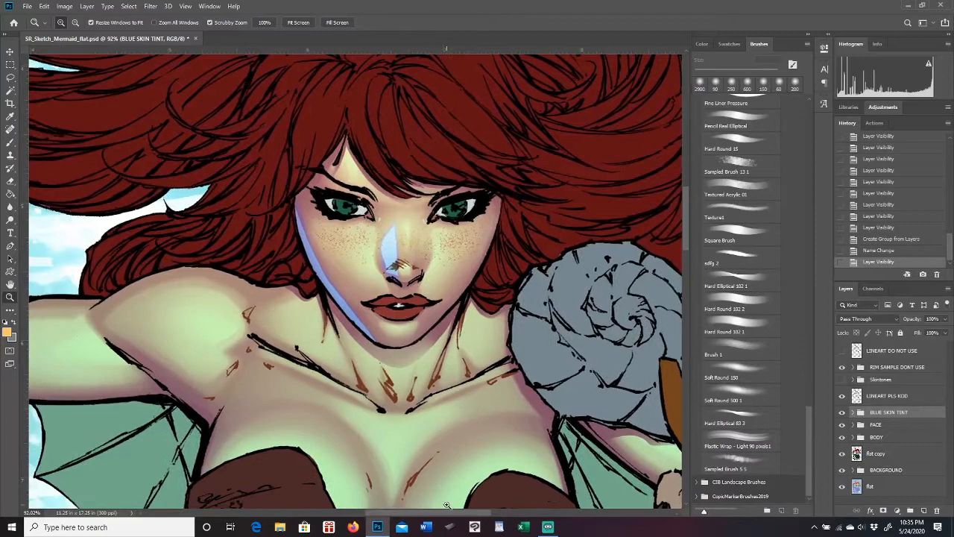
left_click_drag(447, 199, 310, 210)
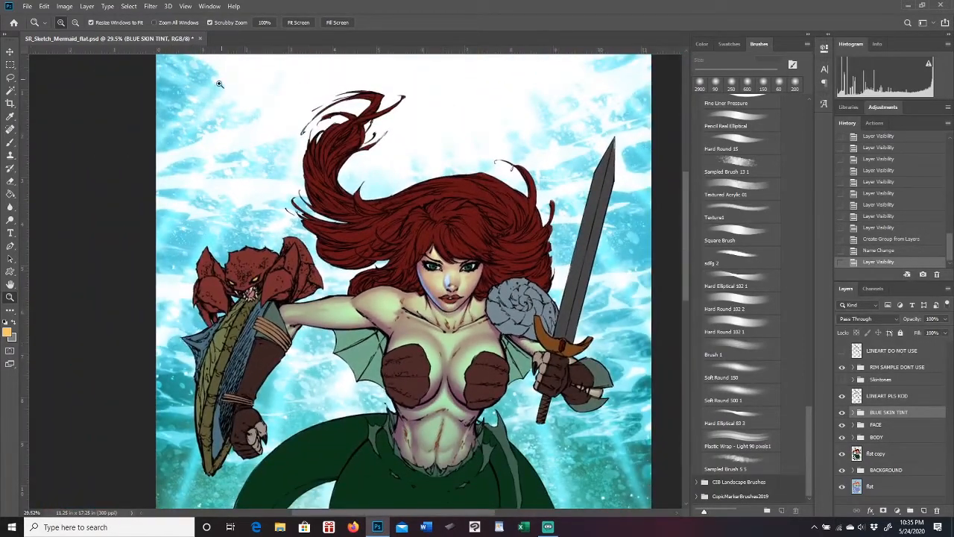
mouse_move(518, 309)
left_mouse_down()
mouse_move(396, 310)
mouse_move(511, 309)
left_mouse_up()
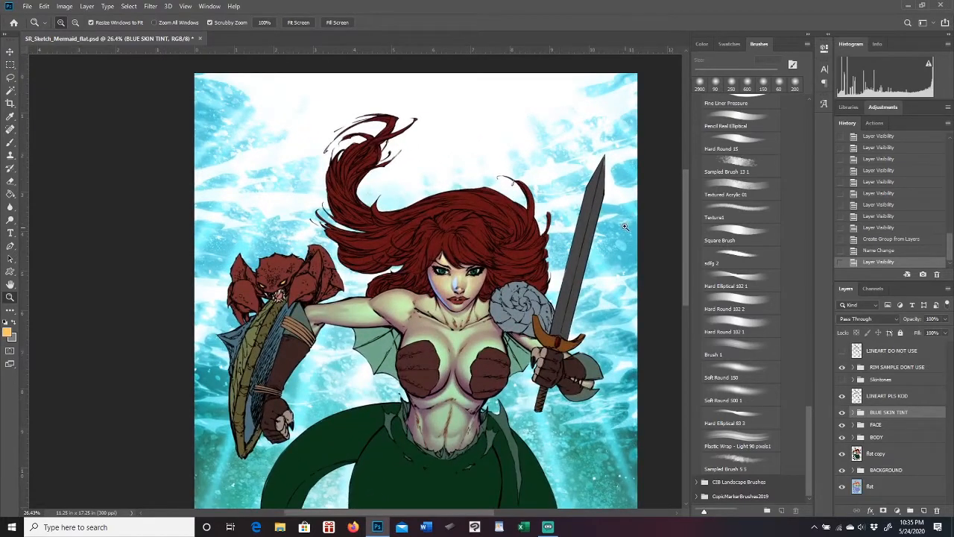
mouse_move(525, 292)
left_mouse_down()
mouse_move(491, 300)
mouse_move(556, 301)
mouse_move(515, 298)
mouse_move(538, 295)
left_mouse_up()
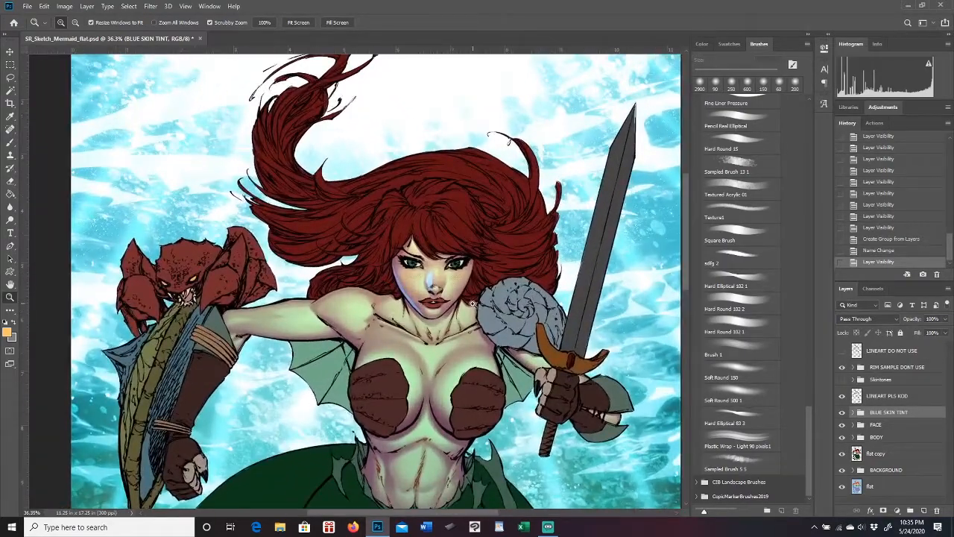
mouse_move(478, 306)
left_mouse_down()
mouse_move(498, 306)
mouse_move(468, 308)
left_mouse_up()
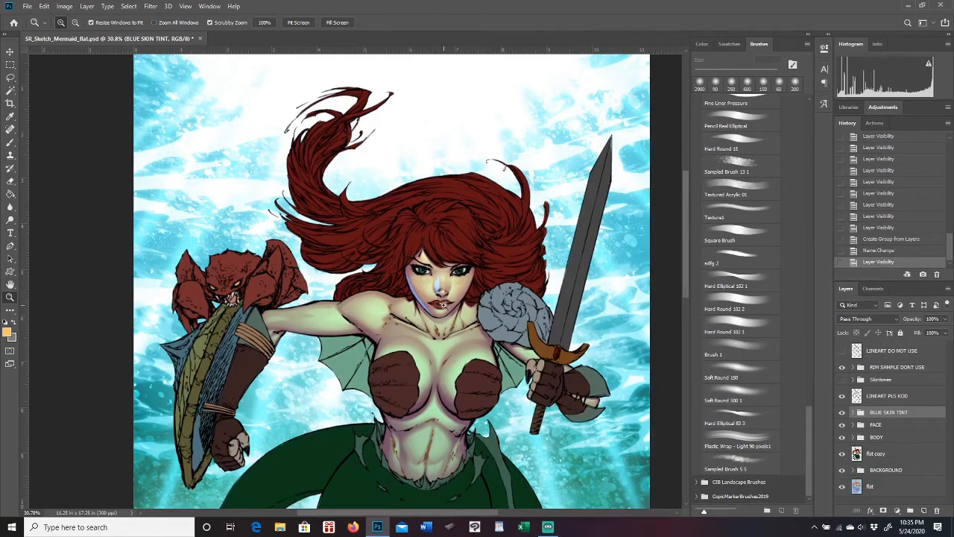
left_click_drag(446, 306, 484, 297)
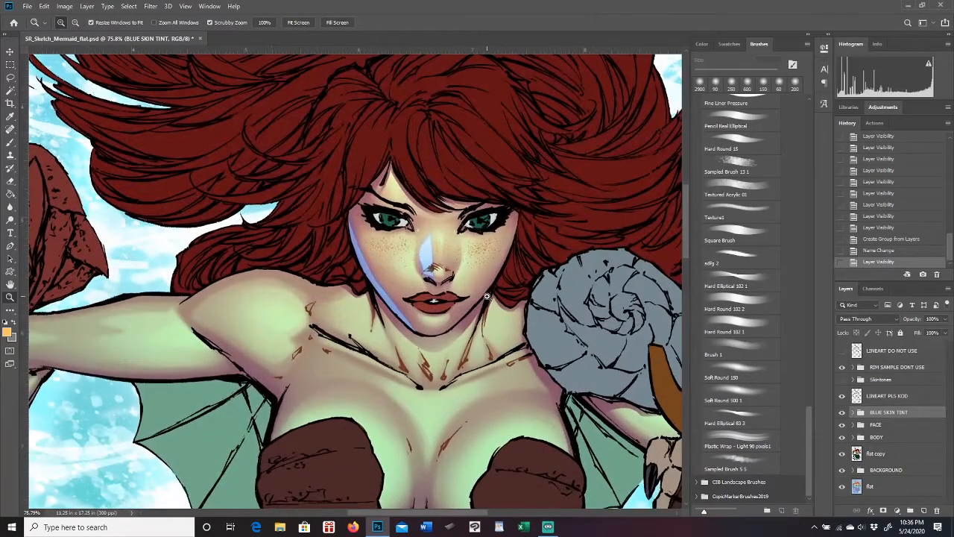